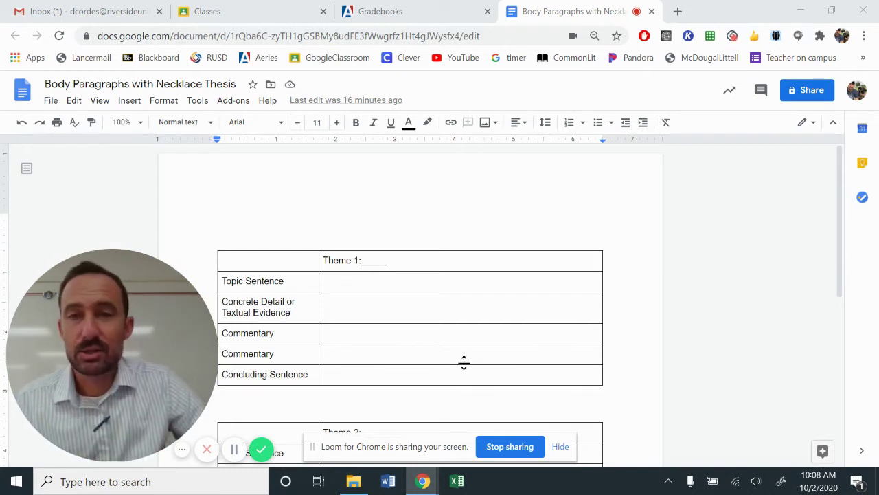
Step: Examine the rows of the Theme 1 and Theme 2 body paragraph tables, from topic sentence to concluding sentence
scroll(446, 367, down, 1)
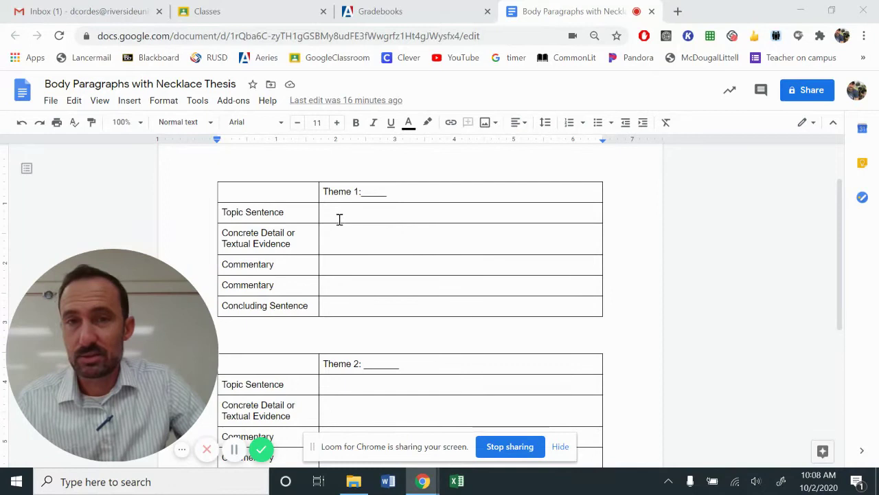
drag(339, 218, 435, 298)
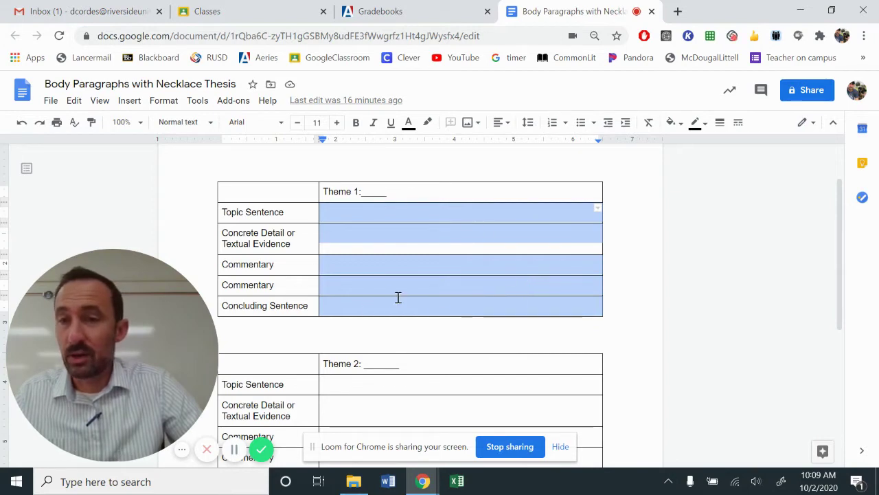
scroll(398, 297, down, 2)
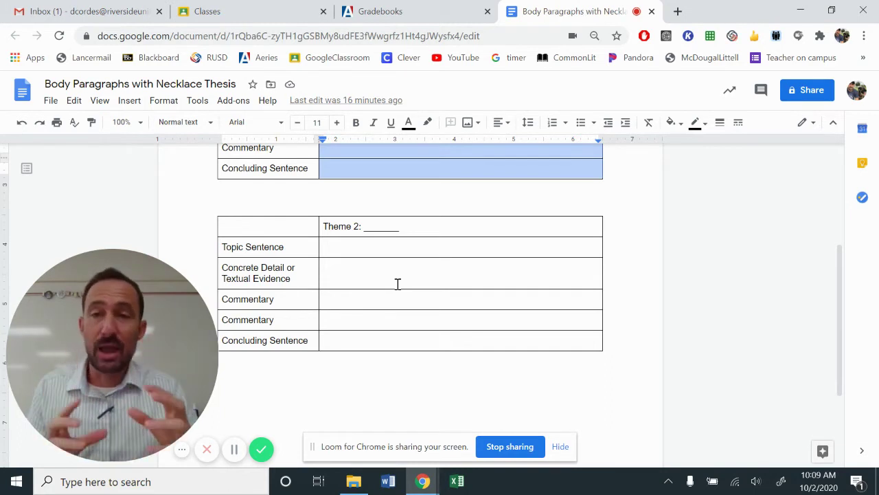
scroll(397, 284, up, 3)
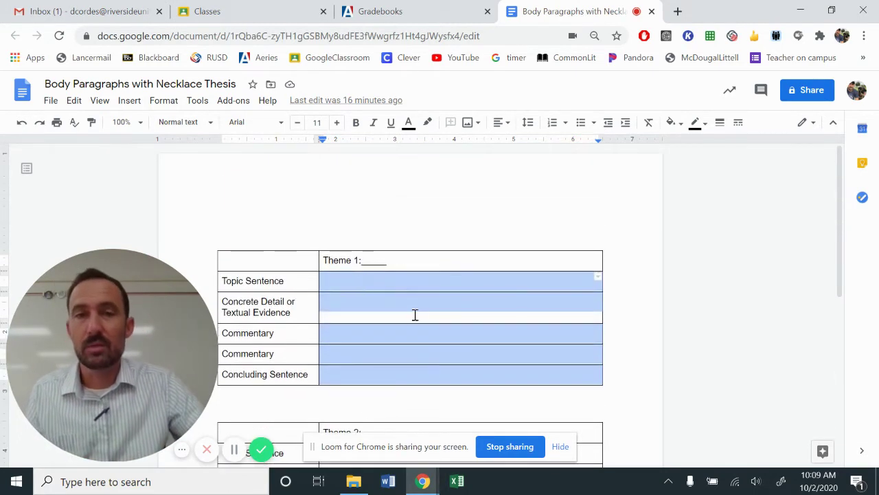
click(442, 311)
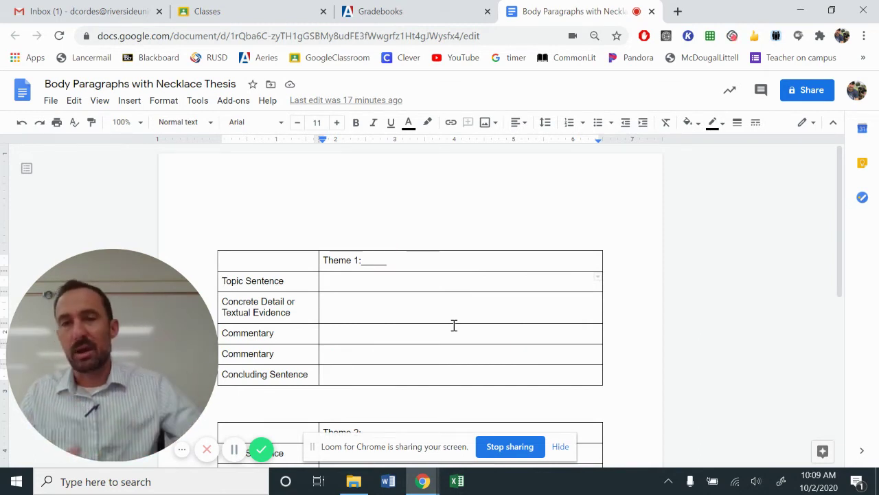
drag(347, 284, 430, 371)
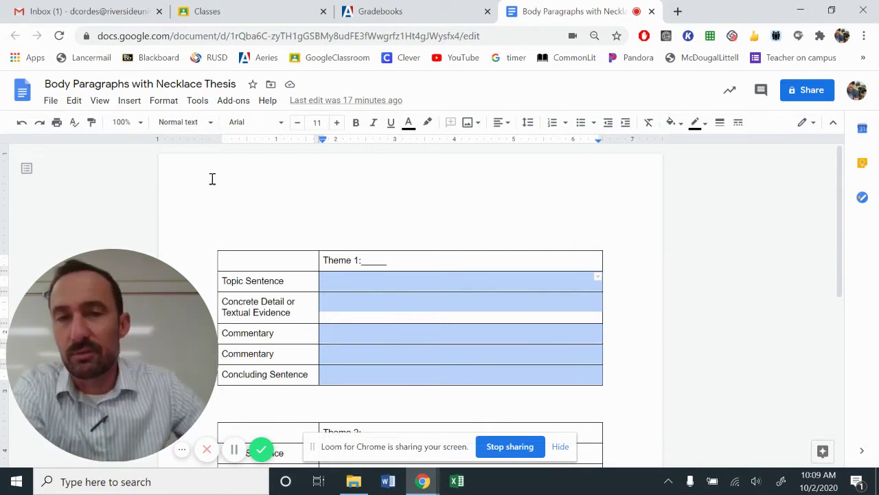
drag(241, 255, 385, 260)
drag(348, 309, 384, 371)
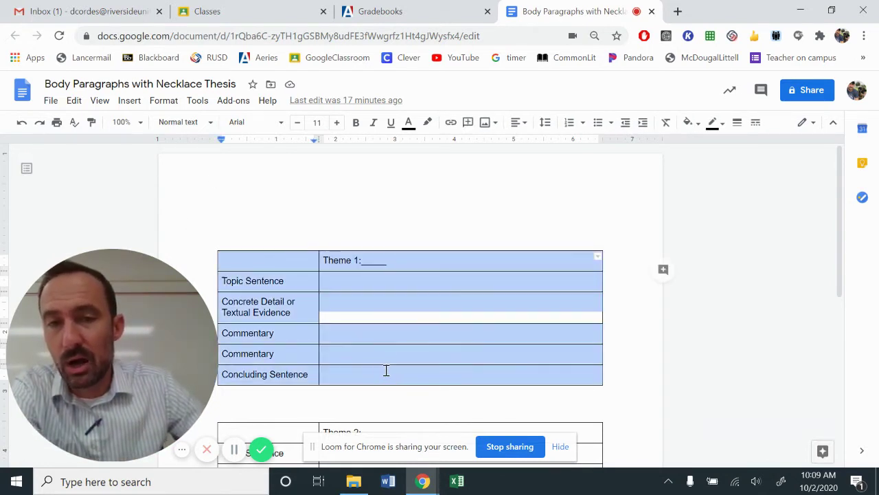
scroll(392, 353, down, 1)
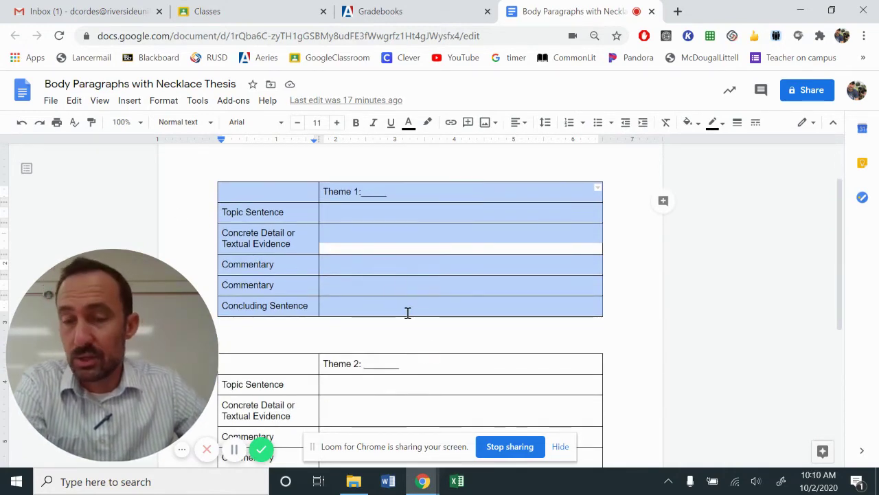
scroll(416, 319, up, 1)
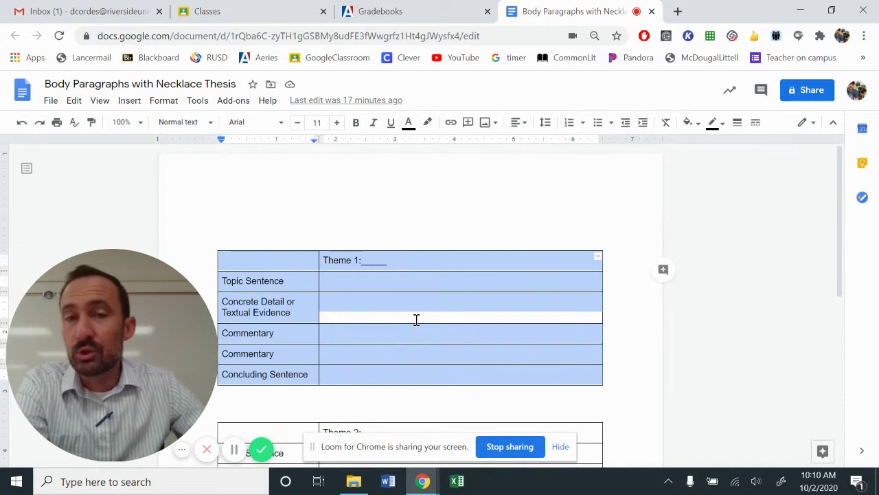
scroll(392, 287, down, 1)
click(374, 213)
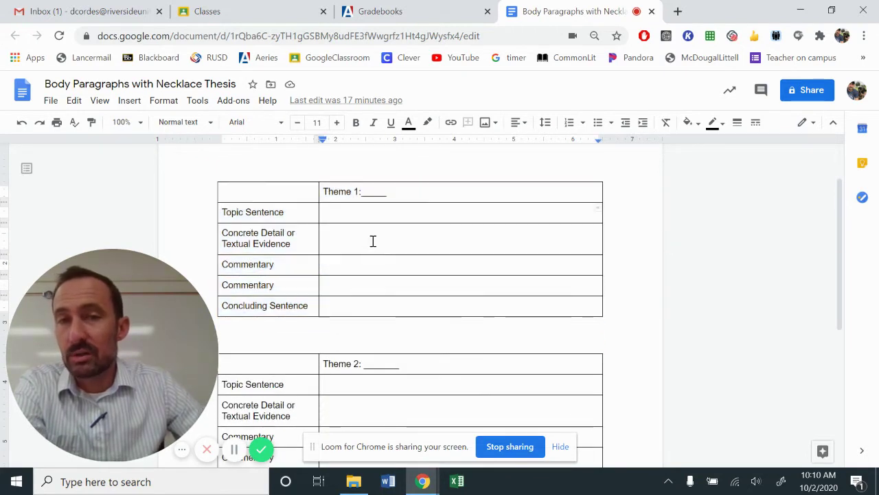
click(373, 240)
click(379, 265)
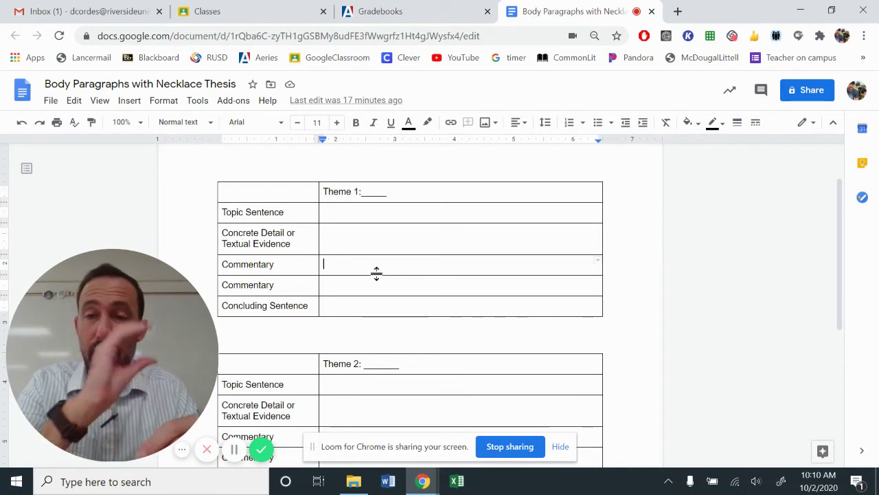
Step: Insert a table with two columns and three rows above the Theme 1 table and narrow its first column to about 1.5 inches
scroll(391, 283, up, 1)
click(244, 221)
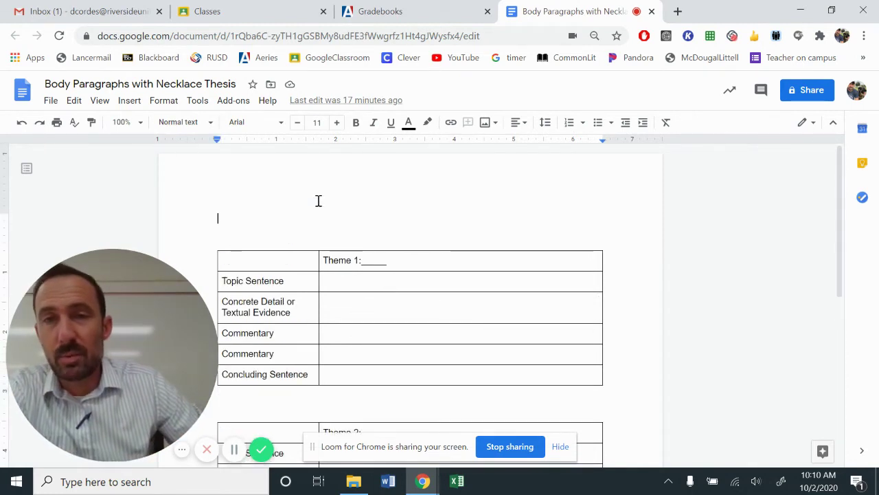
click(128, 103)
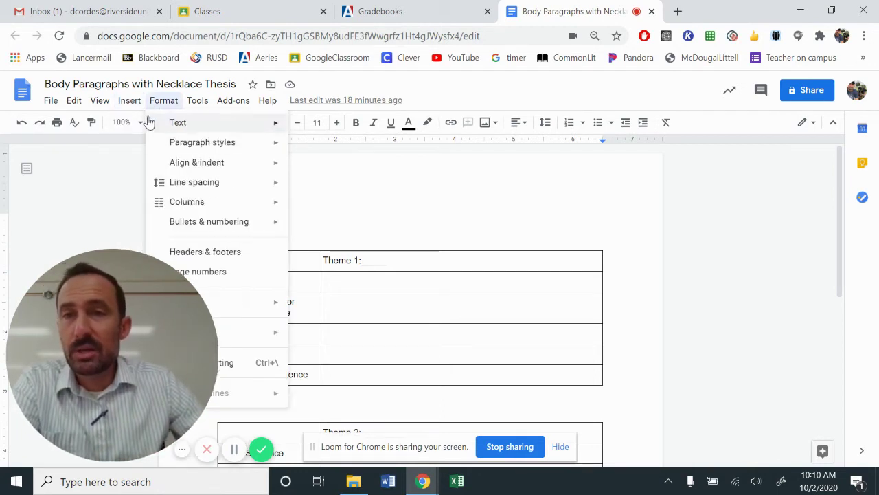
mouse_move(140, 143)
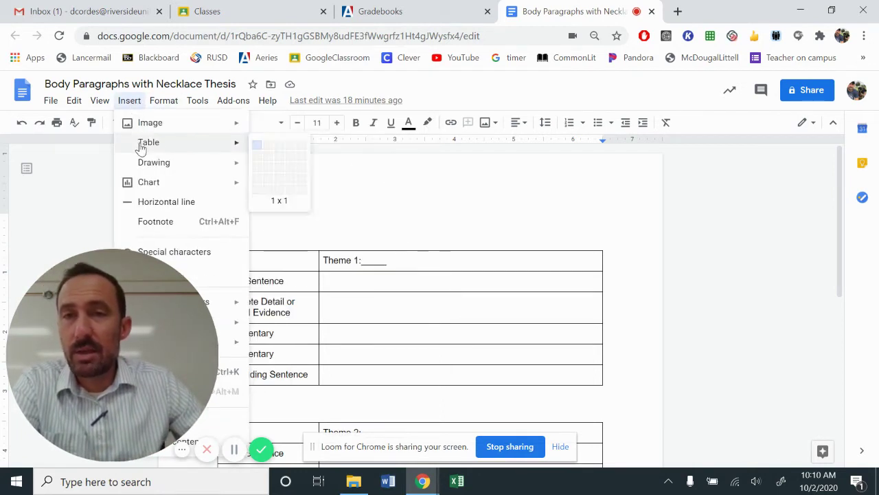
click(272, 171)
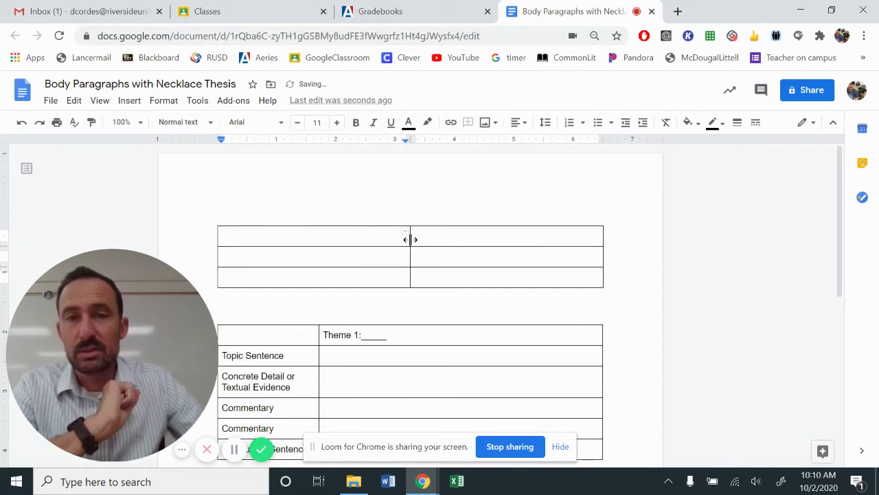
scroll(436, 291, down, 1)
scroll(435, 290, up, 1)
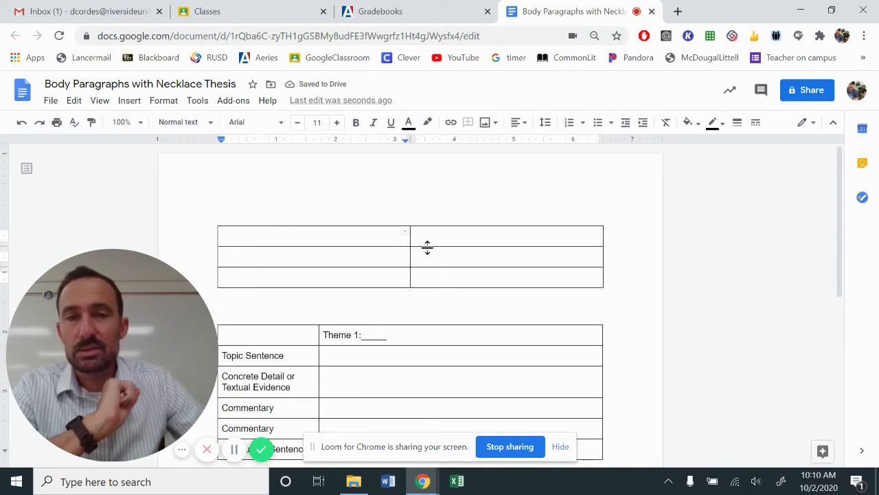
drag(410, 238, 309, 245)
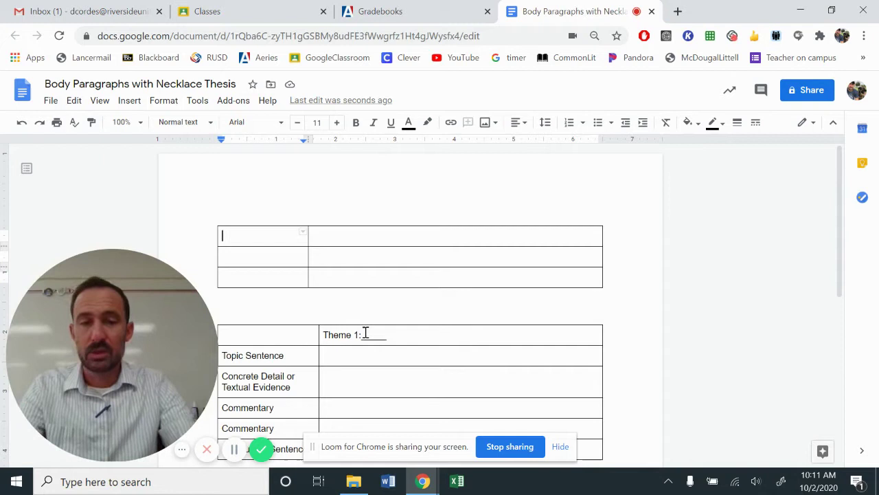
Step: Label the first row of the new table "Author and Title"
text(Athor)
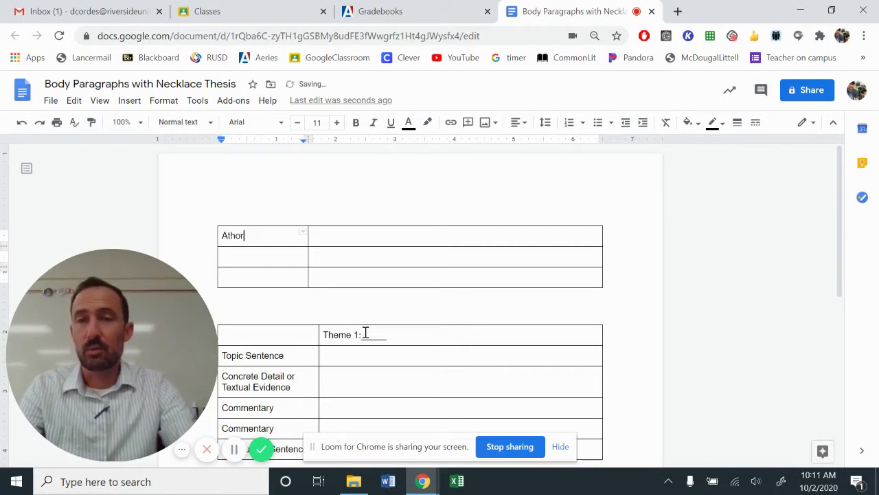
key(BackSpace)
key(BackSpace)
key(BackSpace)
key(BackSpace)
text(uthor )
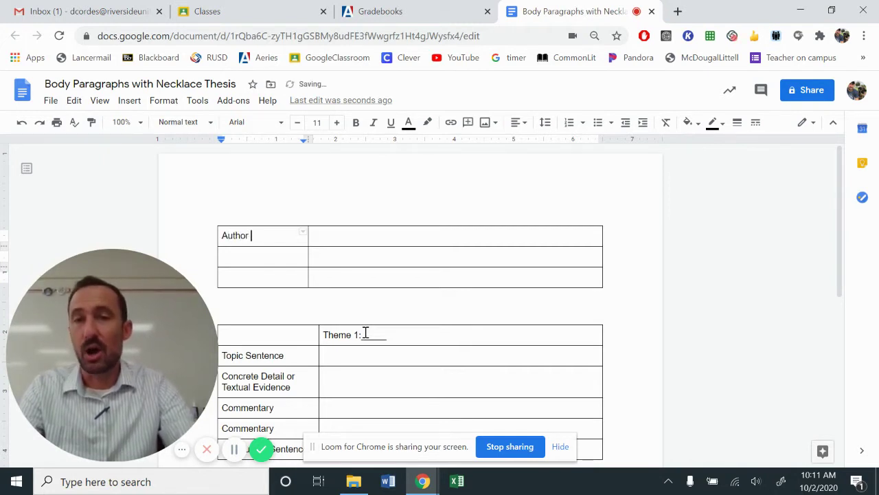
text(and Title)
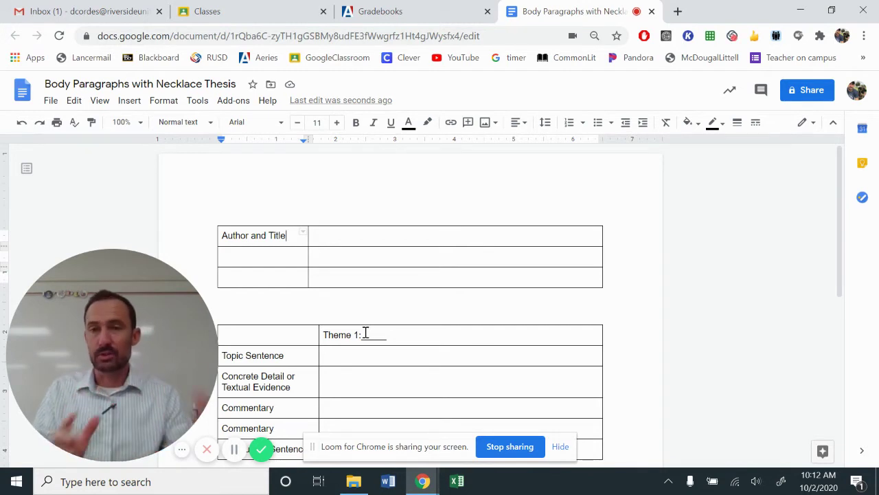
Step: Fill in the cell beside "Author and Title" with “The Necklace” and, on the line below it, Guy de Maupassant
click(355, 240)
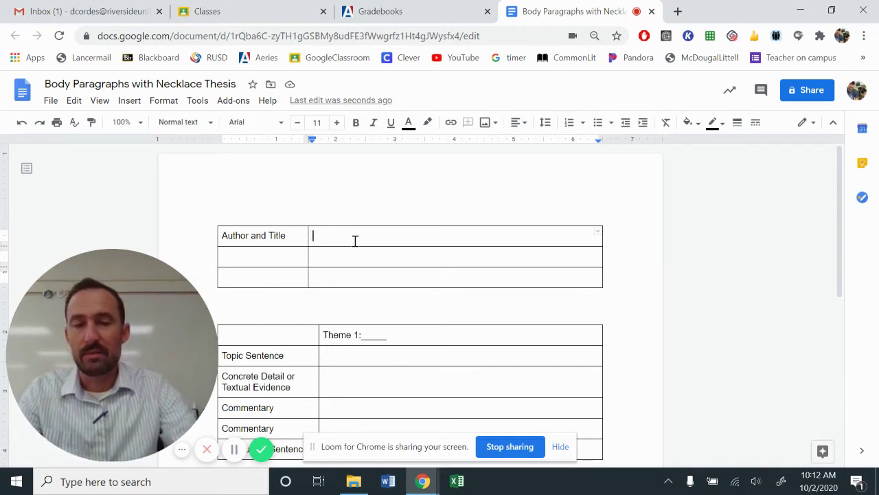
text("The Necklace")
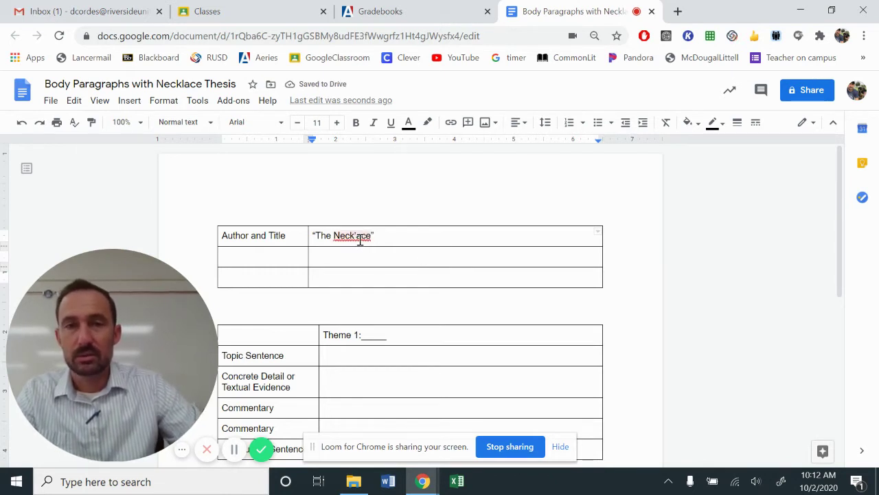
click(361, 238)
text(l)
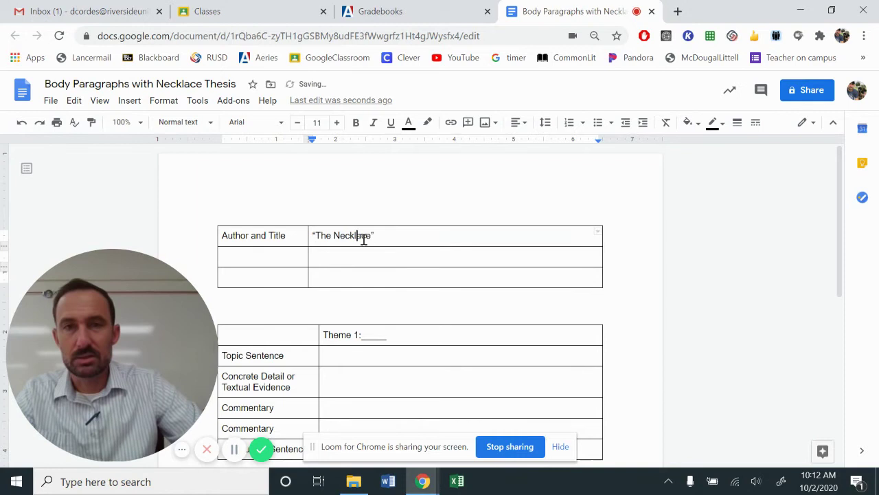
click(431, 232)
key(Return)
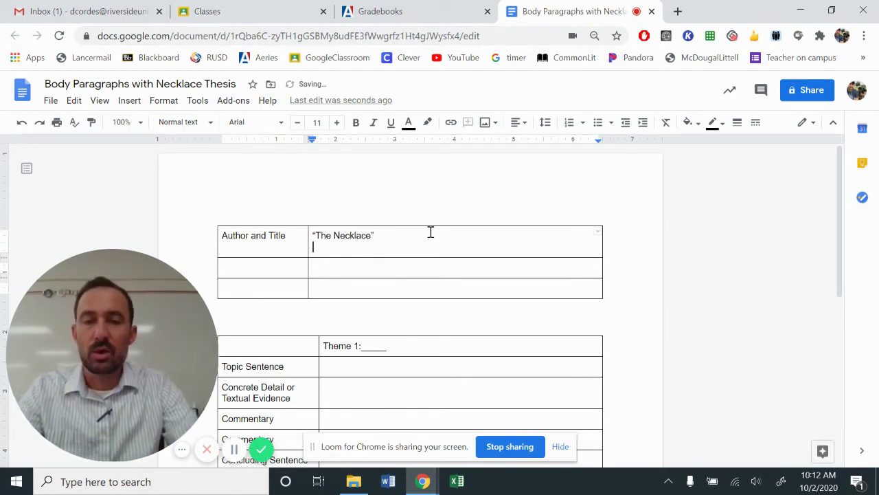
text(Guy de)
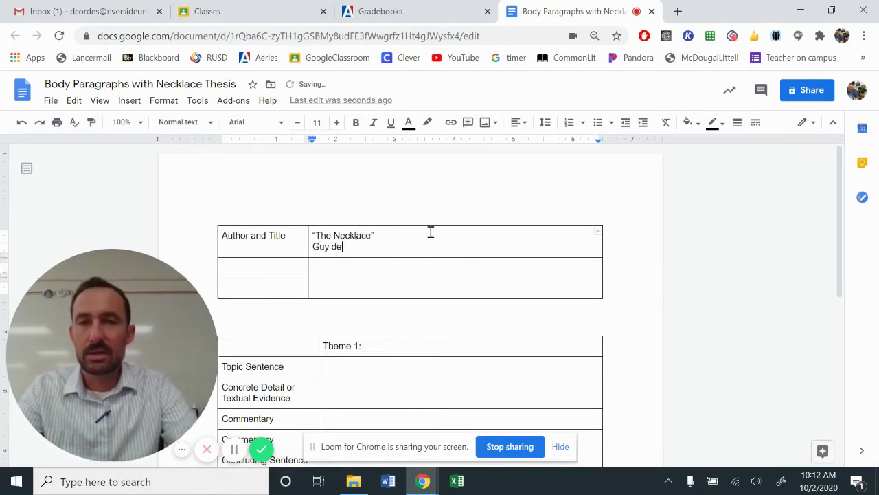
text( Maup)
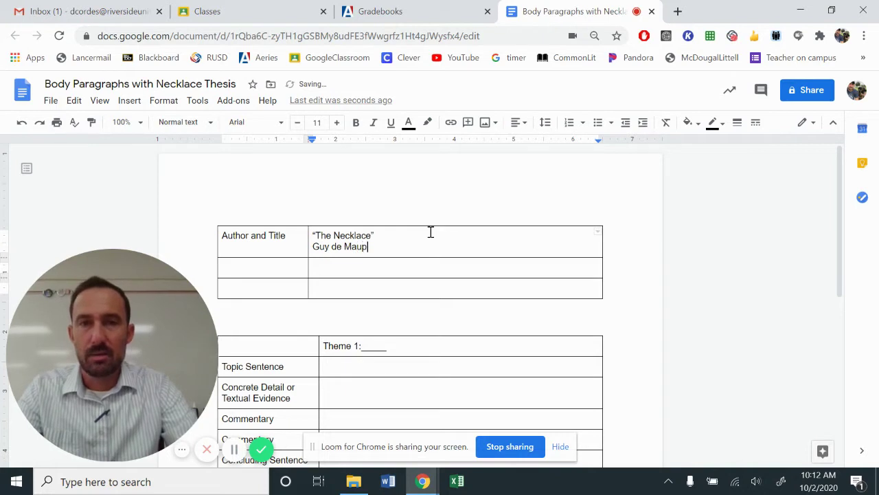
text(assant)
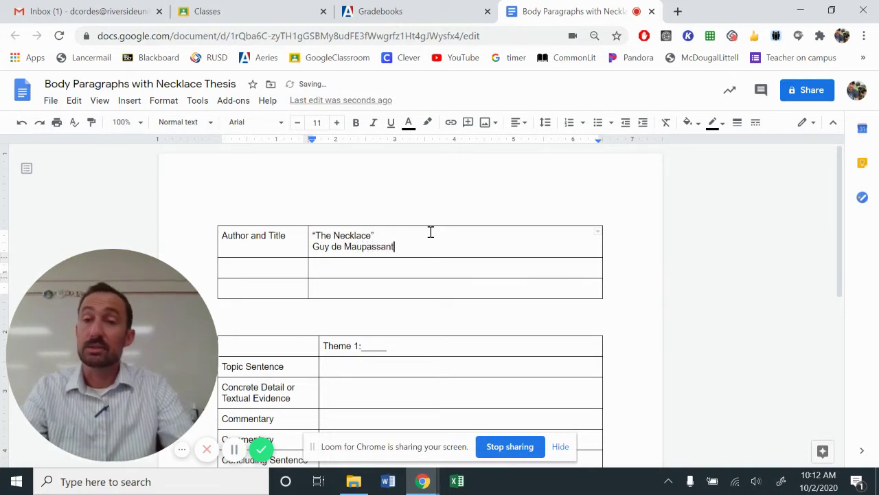
key(Return)
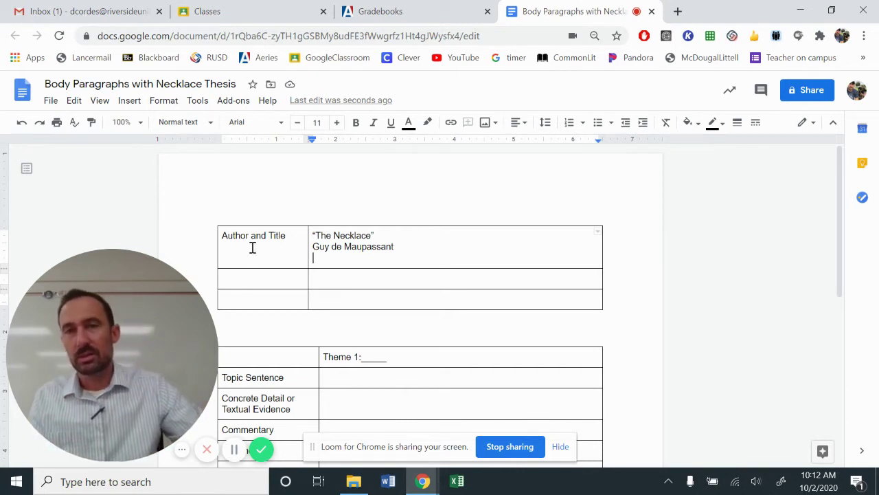
drag(233, 236, 360, 278)
scroll(414, 316, down, 2)
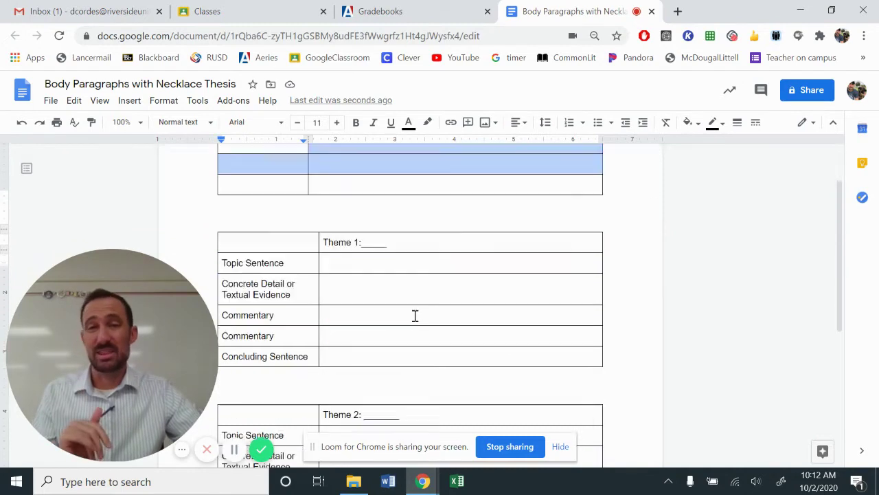
scroll(414, 316, up, 2)
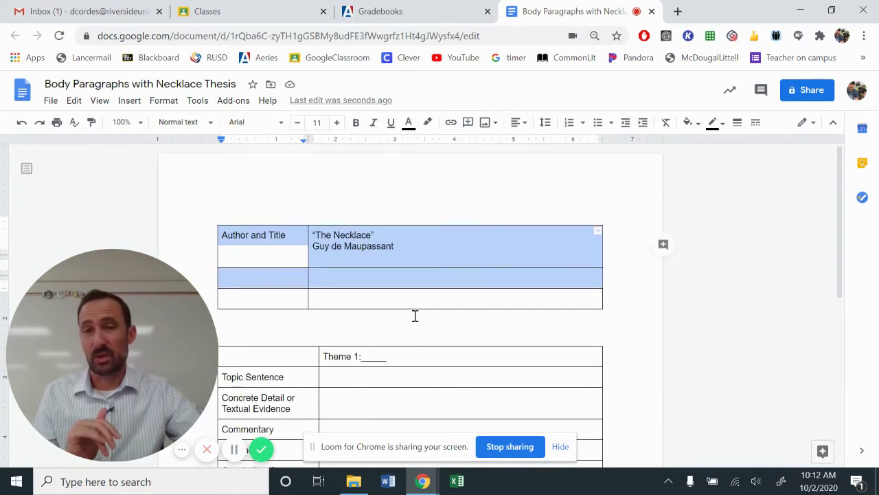
click(405, 255)
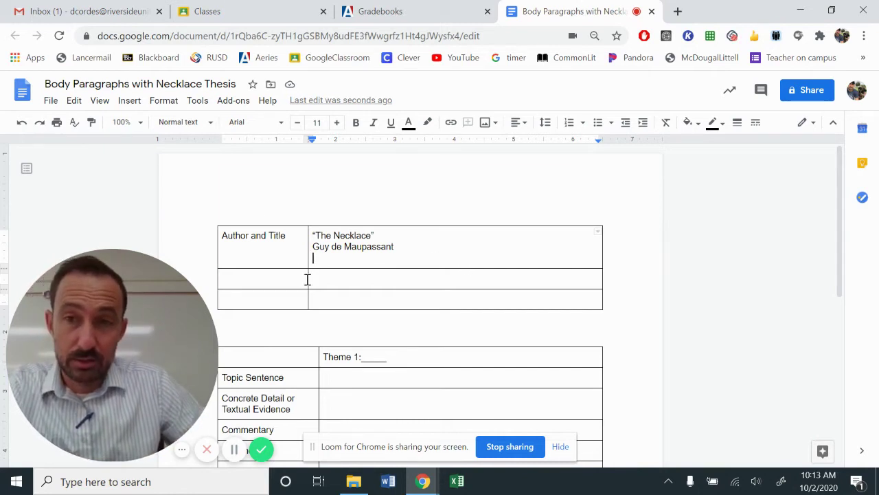
drag(289, 237, 226, 236)
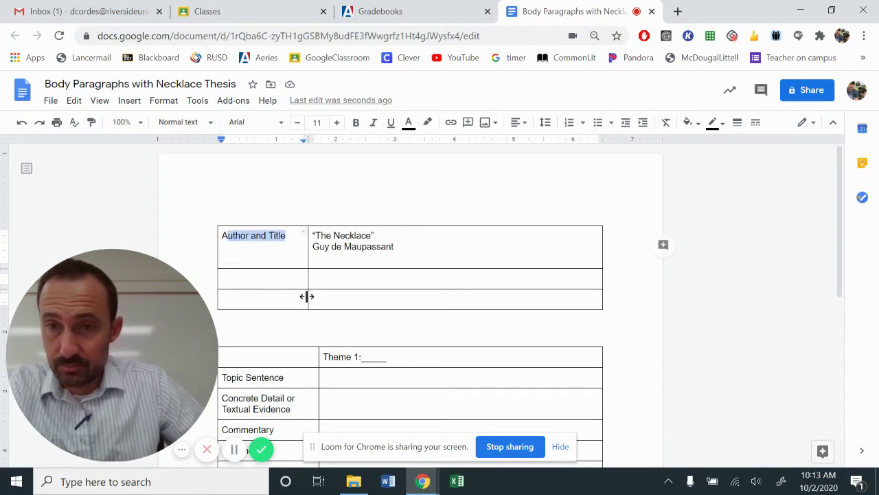
Step: Label the second row of the introduction table "Introduce the Characters."
click(281, 282)
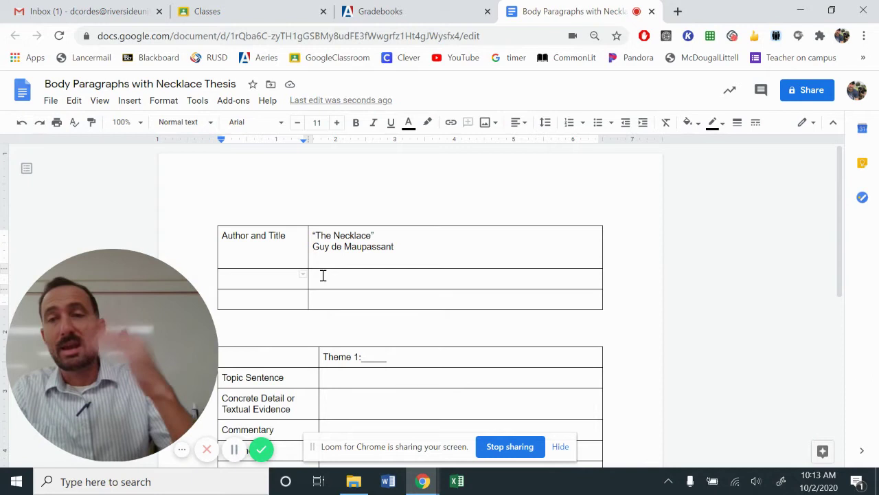
text(Introdu)
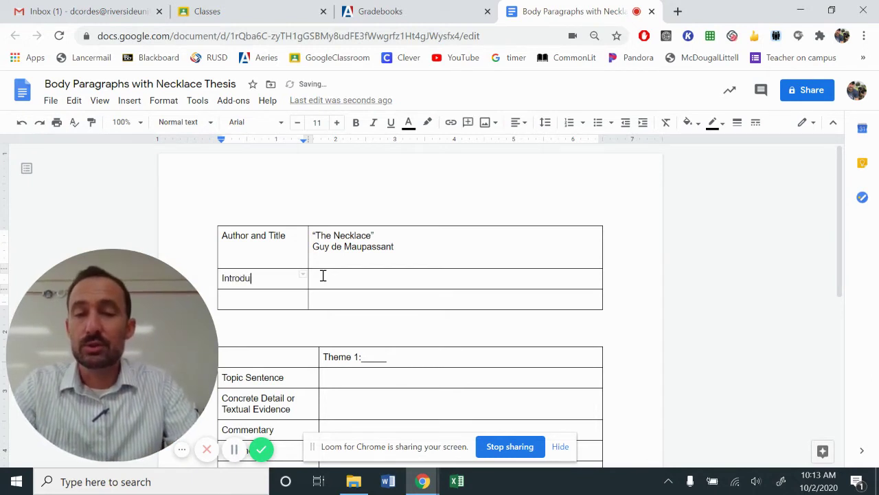
text(ce the Characte)
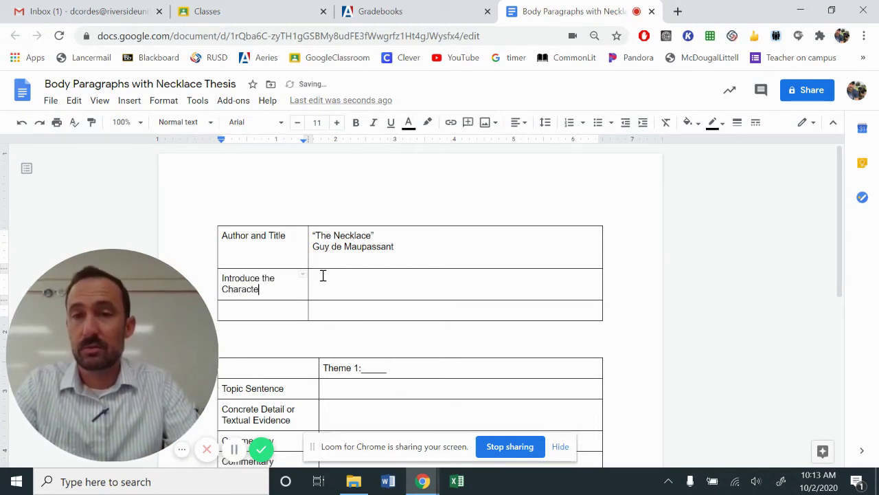
text(rs.)
key(Tab)
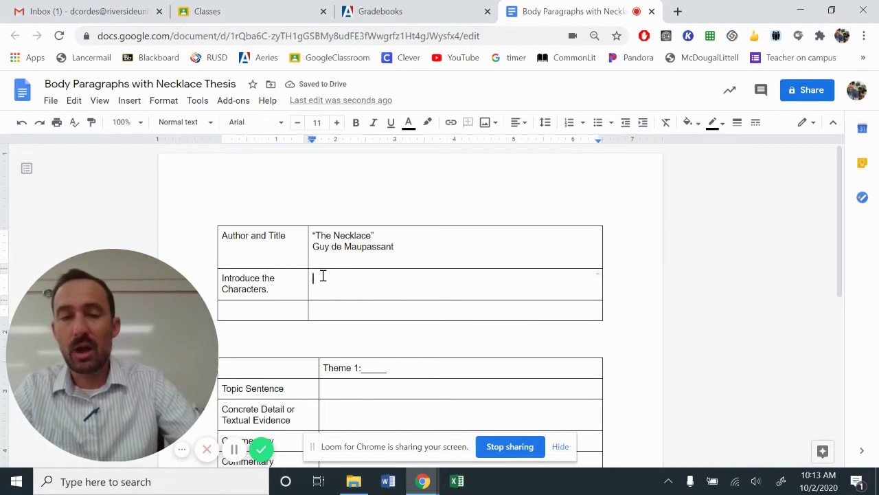
Step: Fill in the cell beside "Introduce the Characters." with the main character, Mme. Louisel, using the title Mme
text(Mrs. Lo)
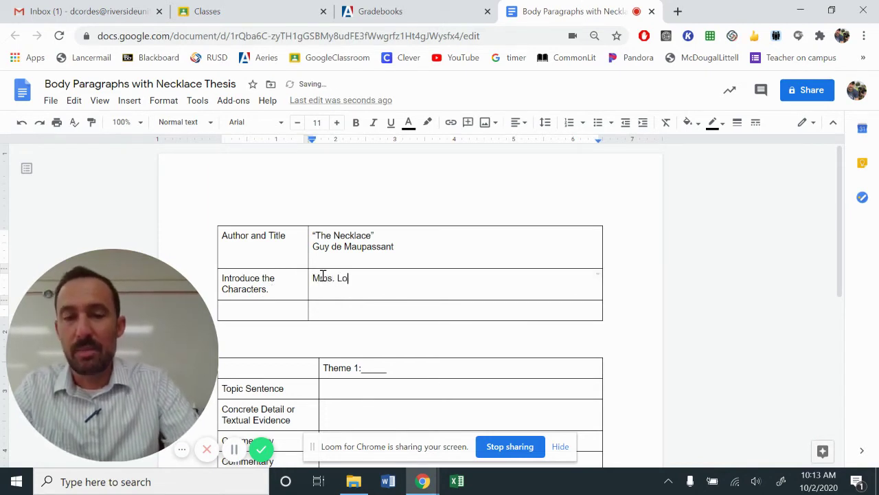
text(uisel.)
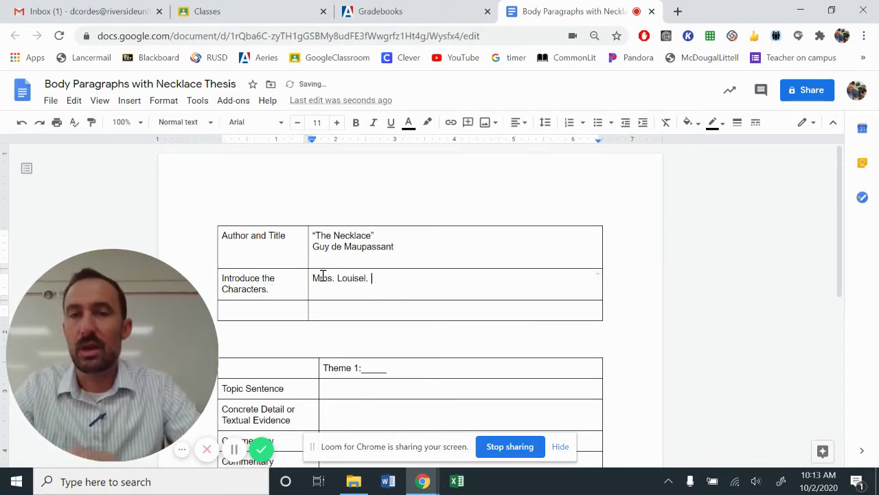
key(BackSpace)
key(BackSpace)
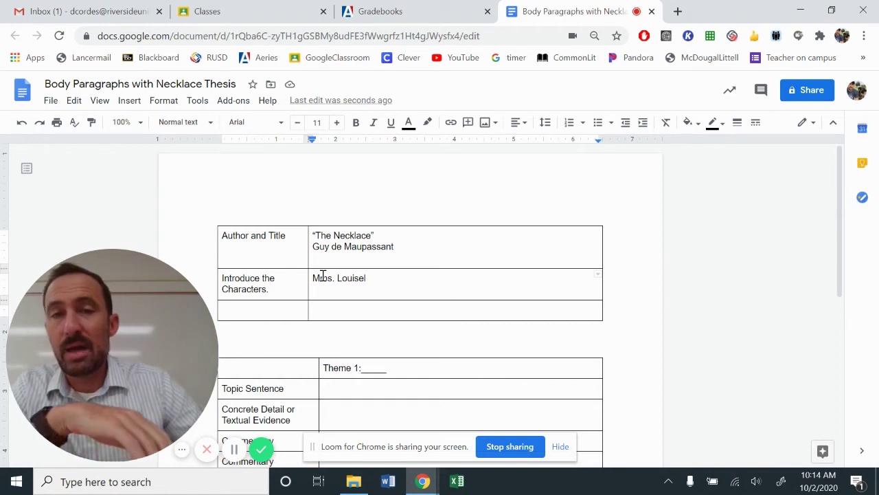
click(334, 277)
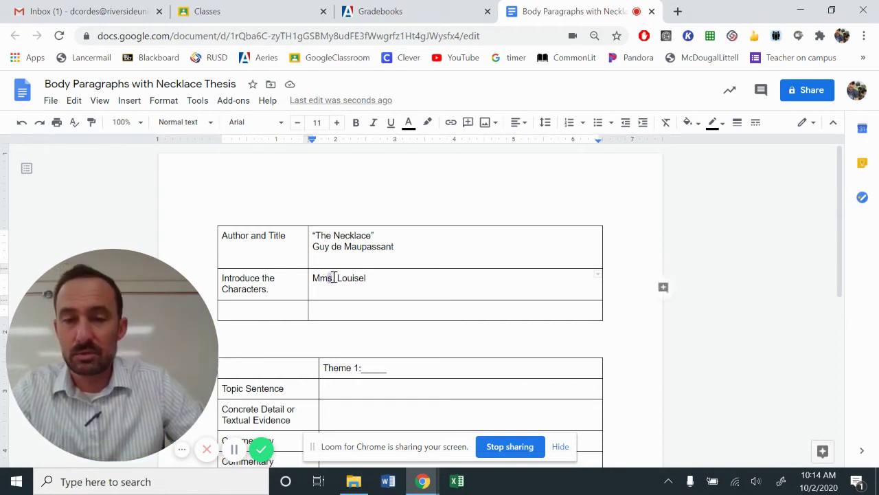
key(BackSpace)
text(e)
click(419, 277)
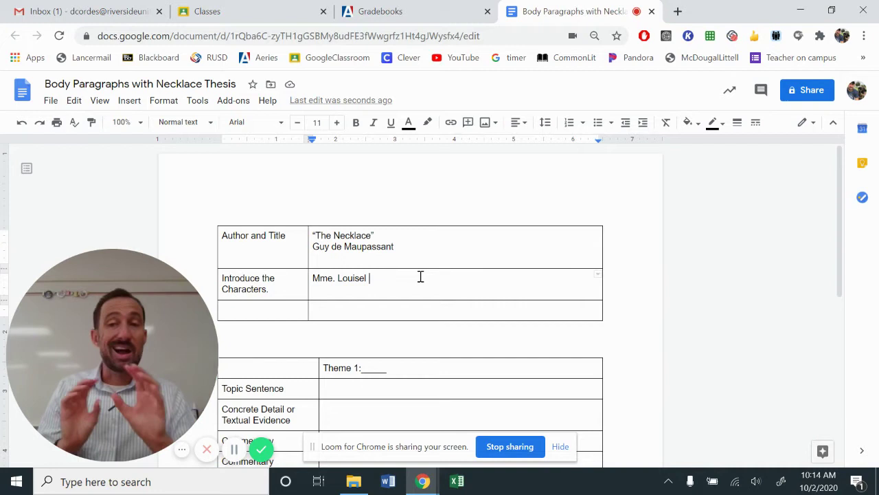
Step: Review the blank theme headings of the Theme 1 and Theme 2 tables, and return to the character cell
scroll(420, 278, down, 1)
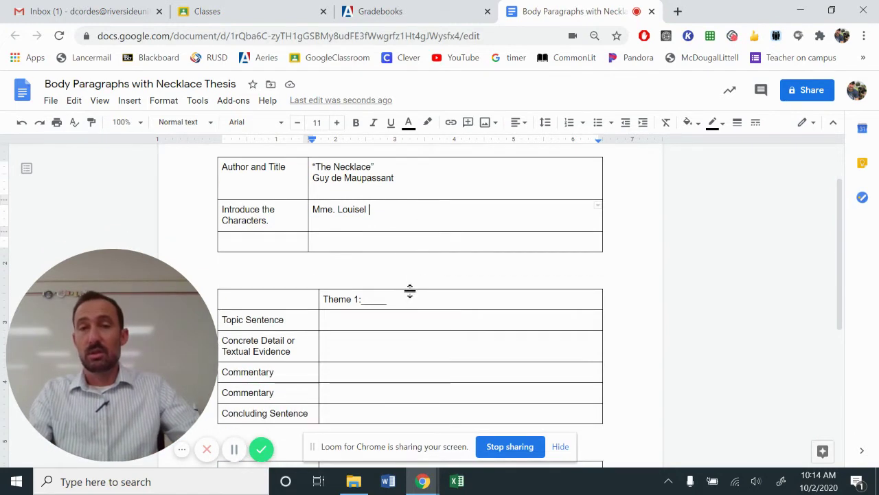
double_click(404, 297)
scroll(406, 300, down, 2)
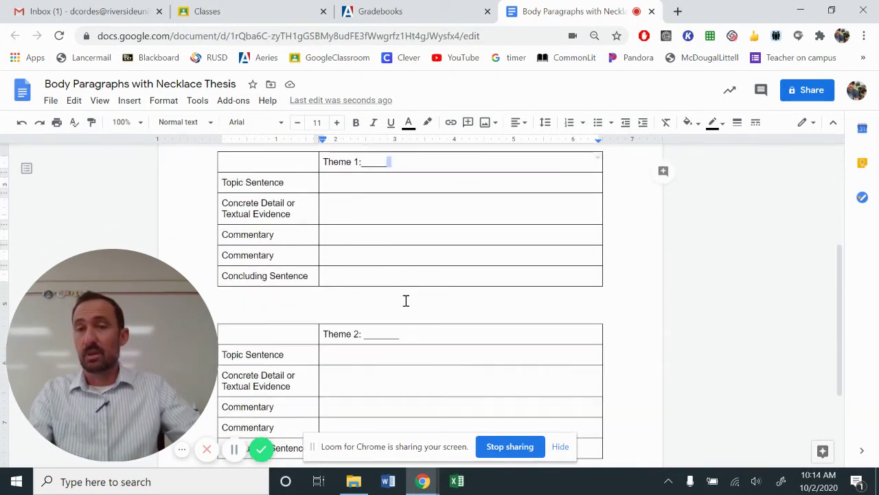
double_click(397, 334)
scroll(426, 328, up, 2)
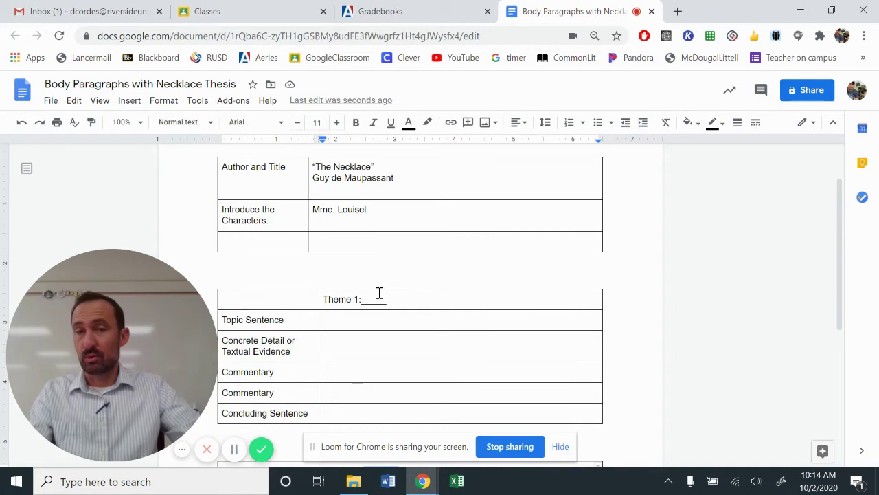
click(392, 212)
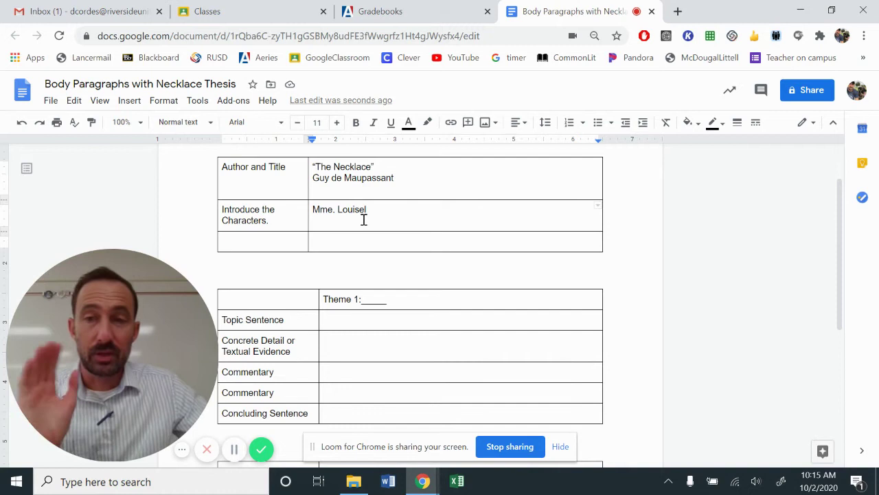
Step: Label the third row "Thesis Statement" and, after a blank line, add the explanation "The point you're trying to prove."
click(241, 242)
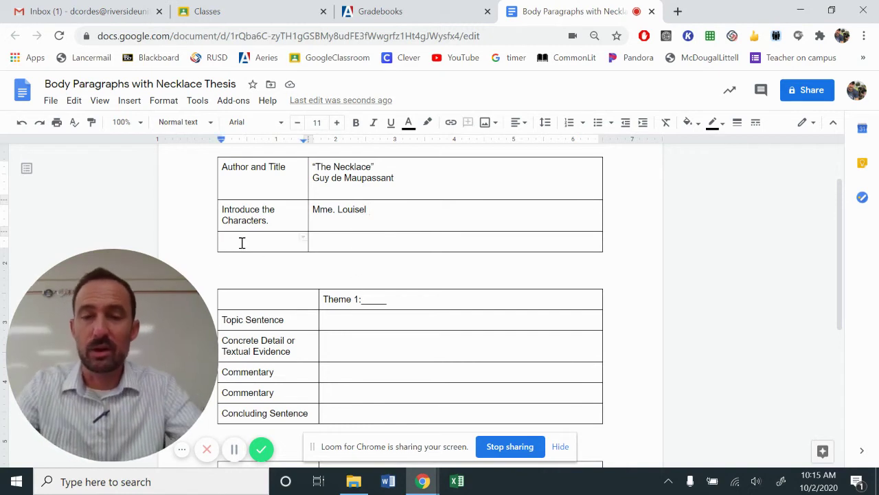
text(Thesis Statement)
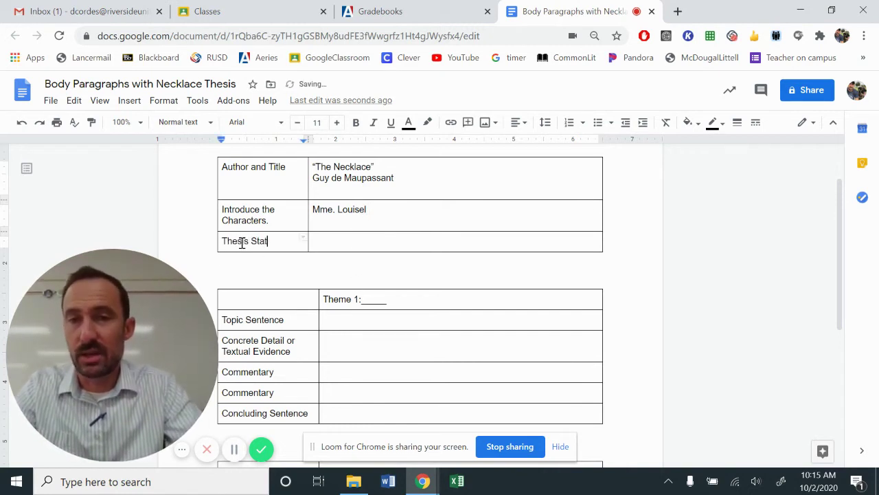
key(Return)
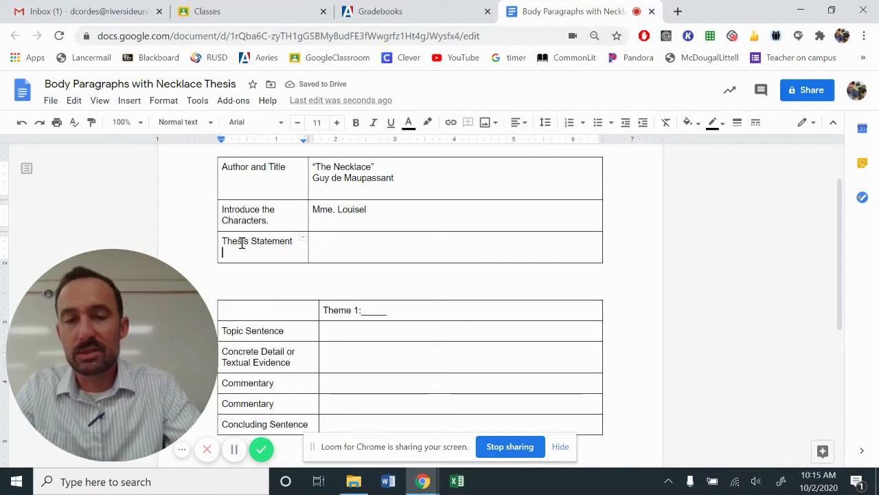
key(Return)
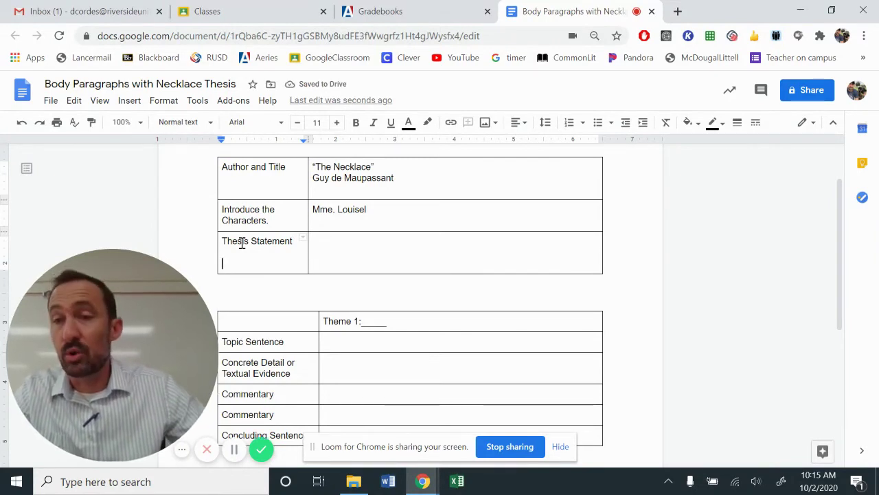
text(The p)
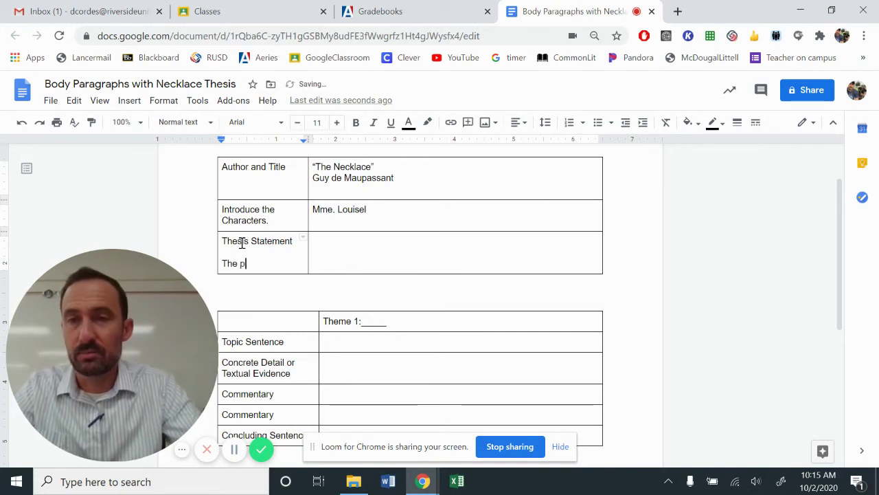
text(oint you're trying )
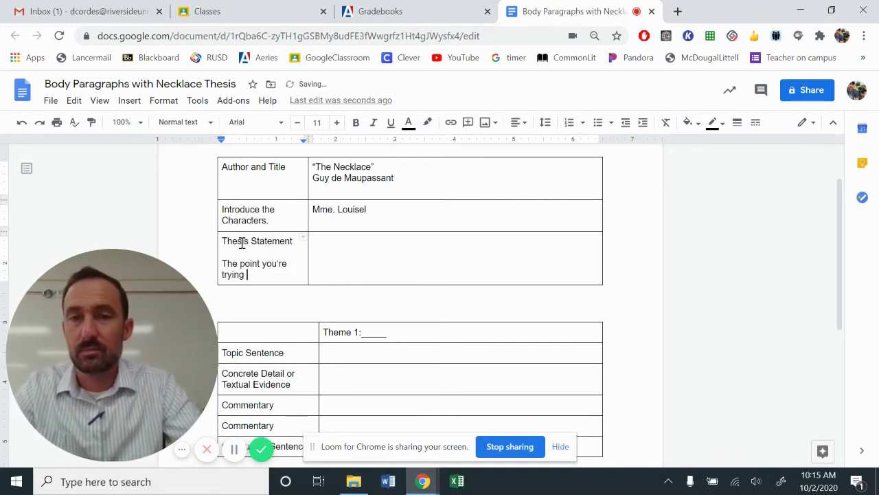
text(to prove.)
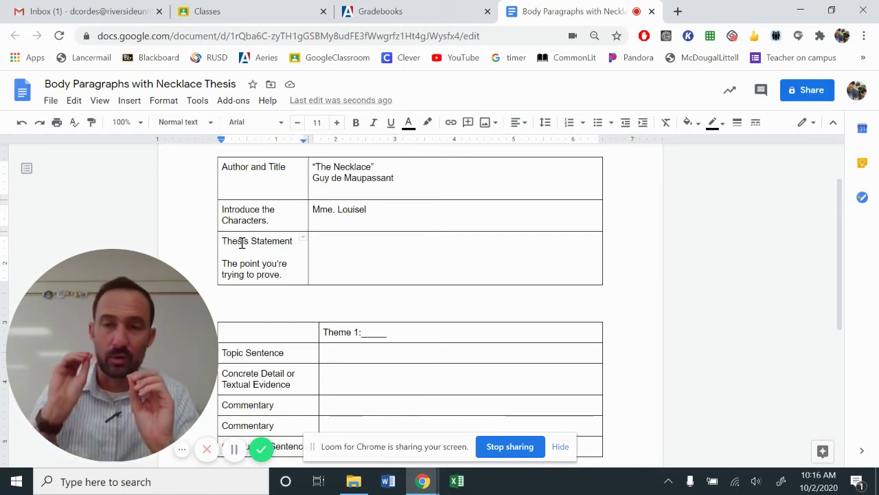
Step: Begin the thesis in the cell beside "Thesis Statement" with "Mme. Louisel (illustrates, demonstrates, shows)"
click(309, 257)
click(342, 259)
text(Mm)
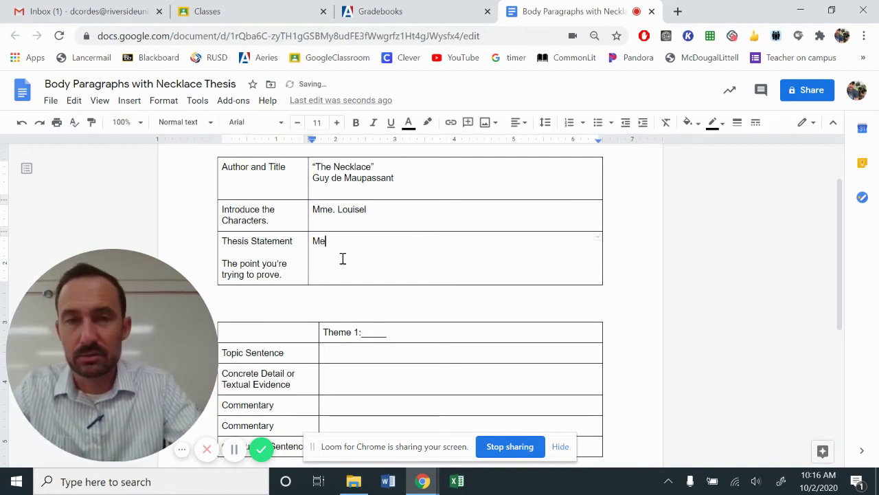
key(BackSpace)
text(me. Louisel)
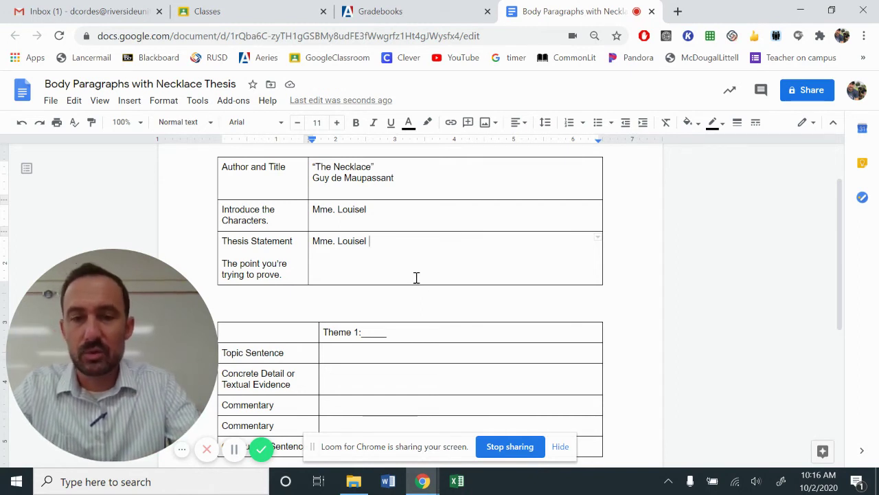
text(()
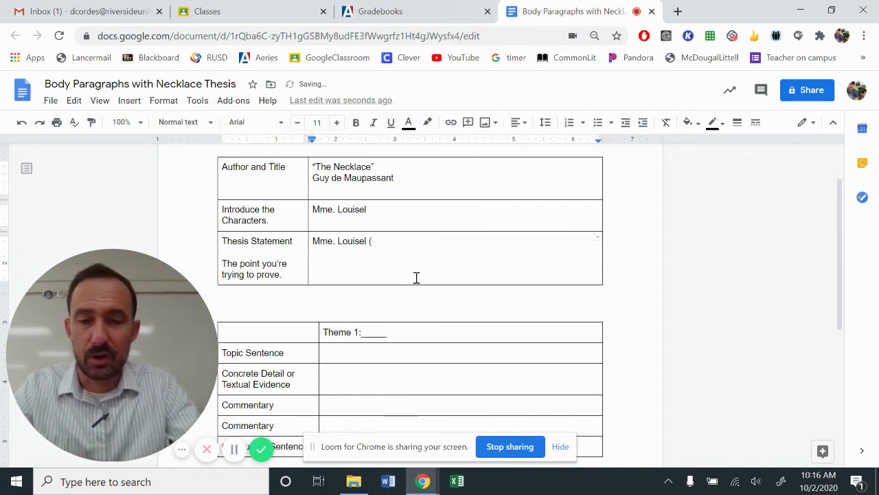
text(illustrates,)
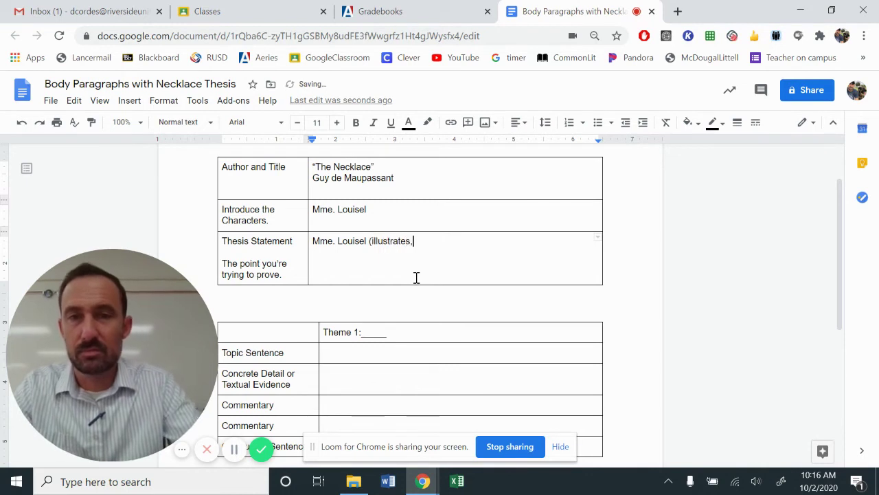
text( demonstrates, )
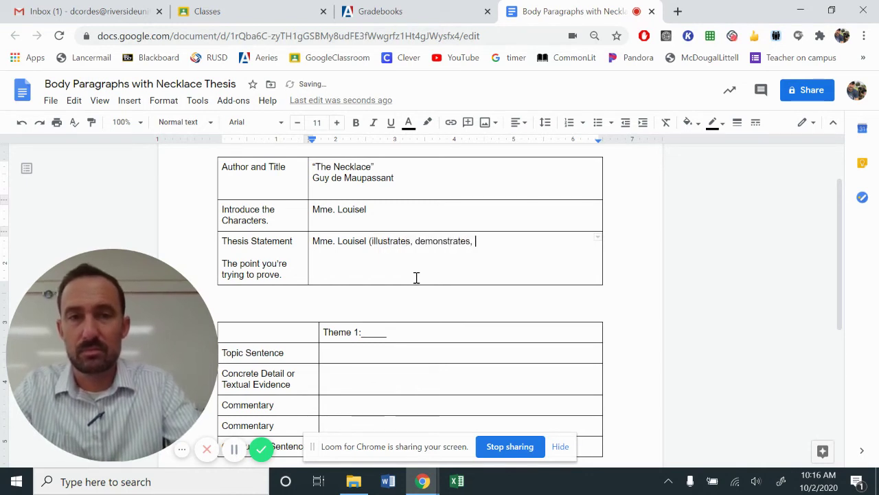
text(shows))
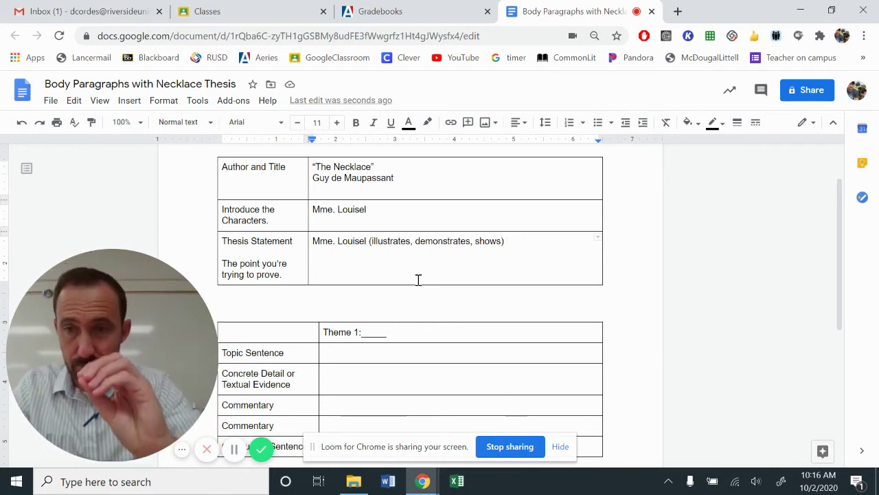
Step: Complete the thesis sentence with "the themes of _____ and _____ throughout the short story."
text(the theme)
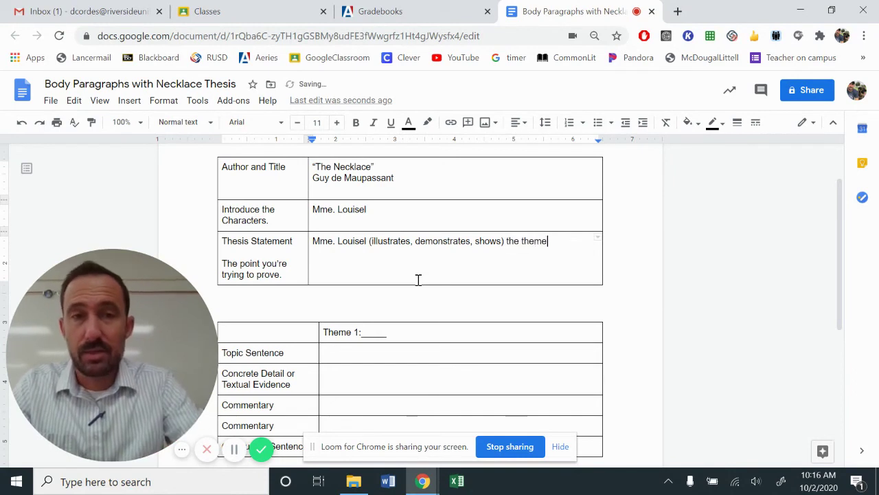
text(s of ___)
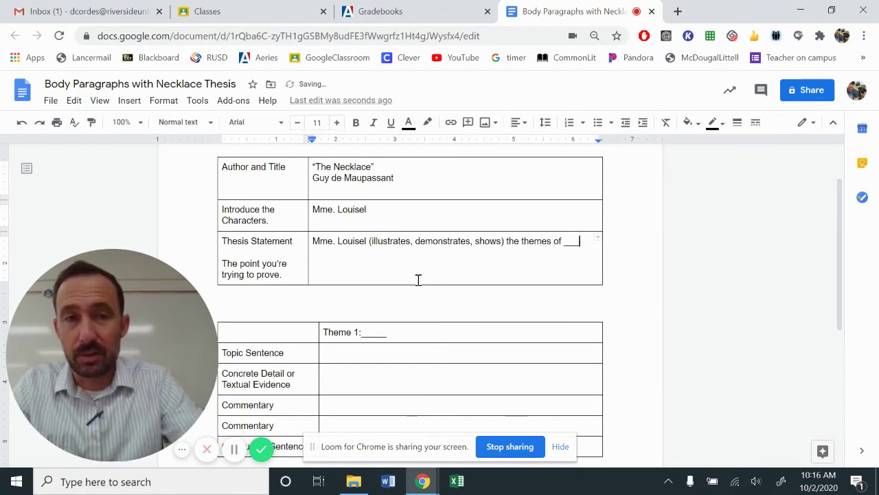
text(__ and _____ throughout the )
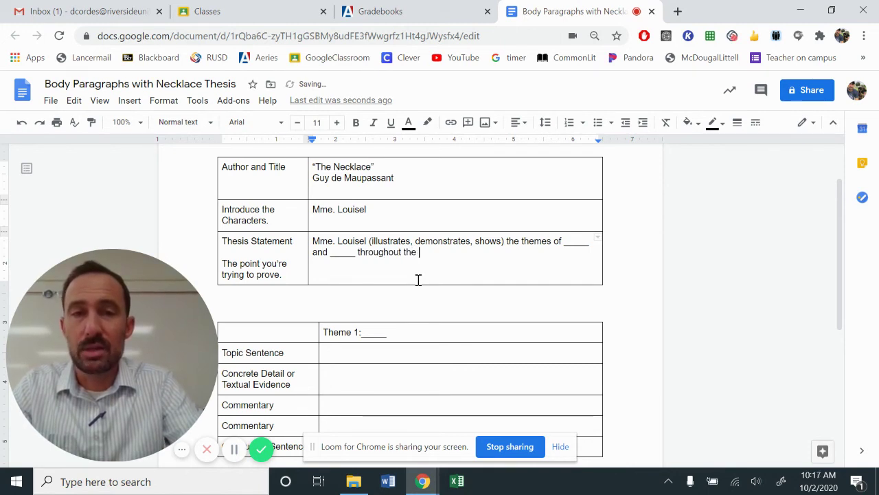
text(short story.)
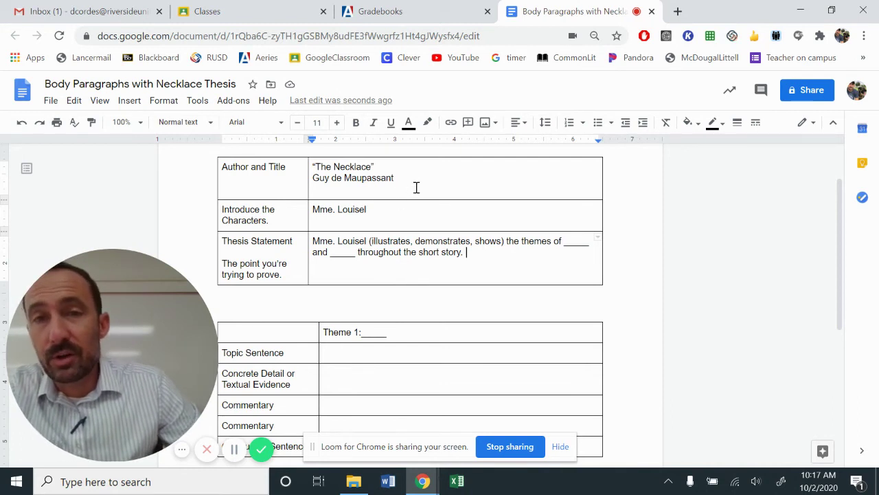
Step: Review the title and author, the character name and the second theme blank in the introduction table
drag(415, 186, 316, 164)
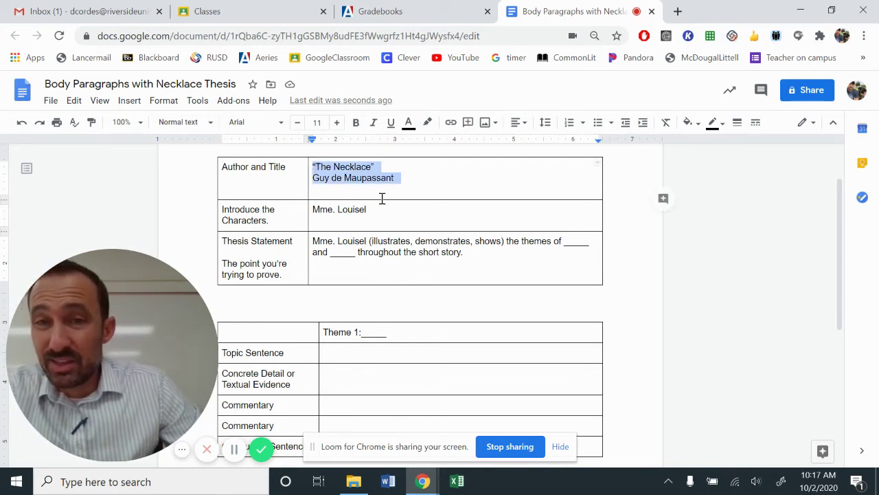
drag(404, 211, 312, 211)
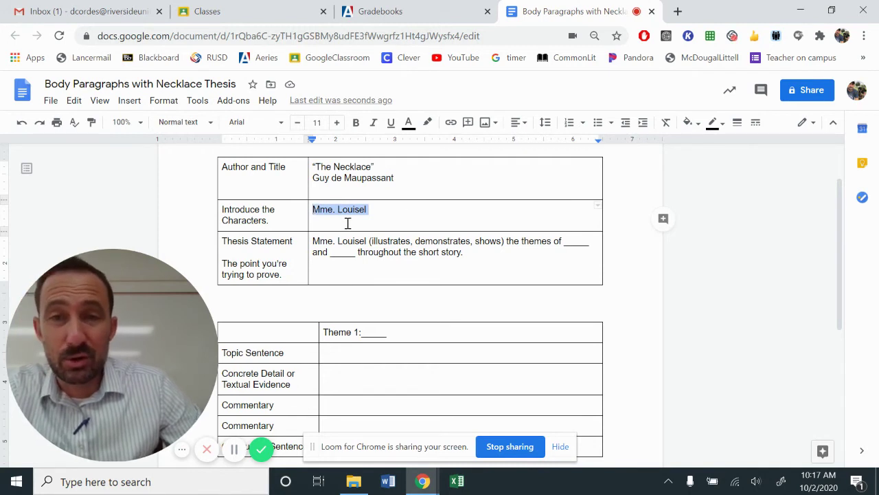
double_click(338, 251)
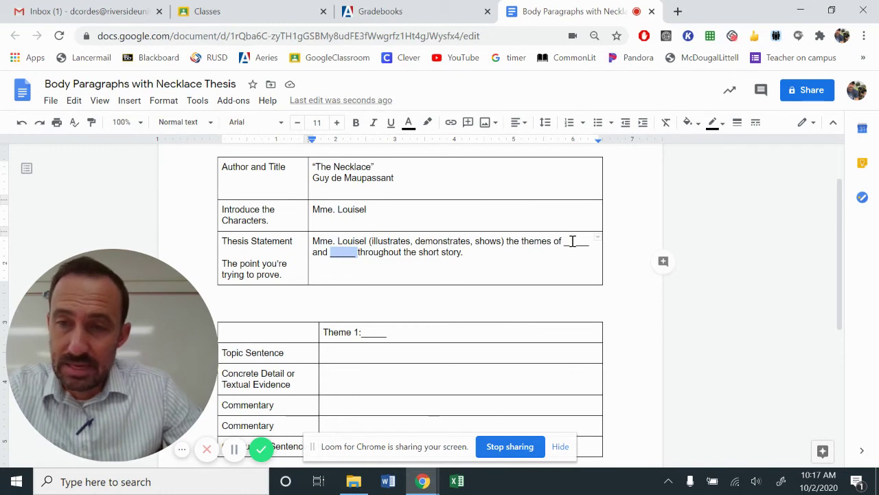
Step: Compare the Theme 1 and Theme 2 headings of the body paragraph tables with the two theme blanks in the thesis
scroll(529, 287, down, 2)
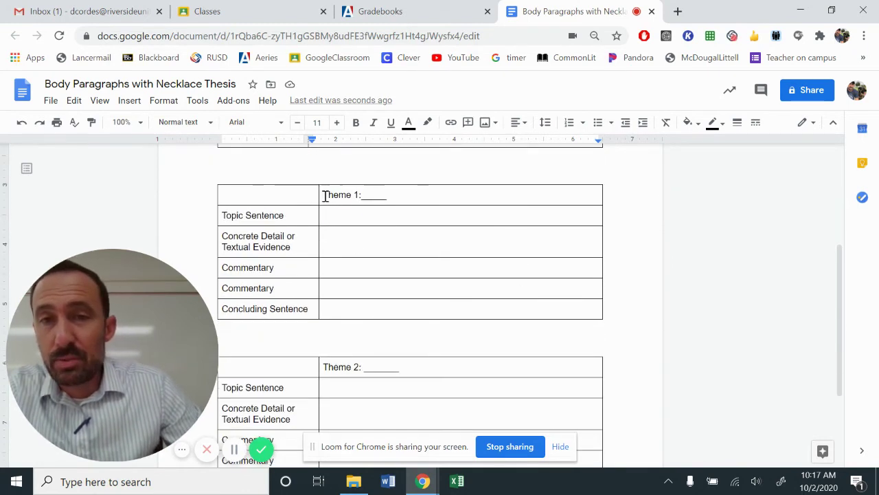
drag(325, 195, 412, 194)
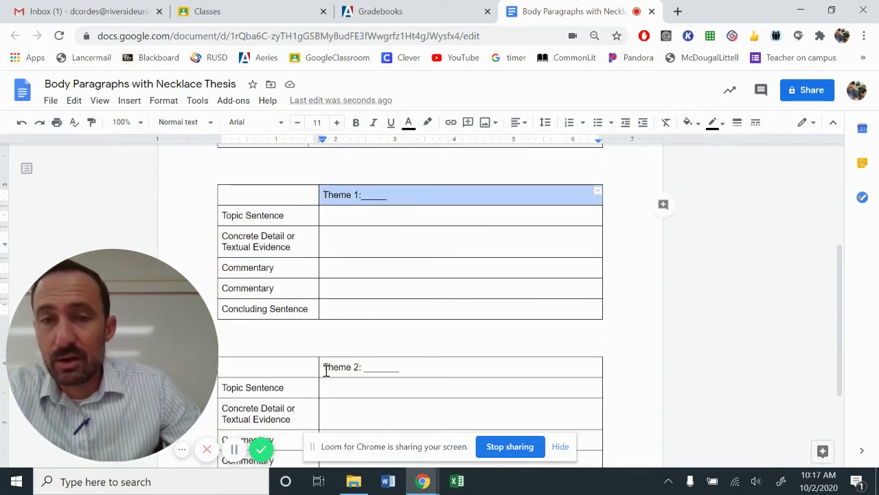
drag(325, 369, 417, 367)
click(426, 367)
scroll(444, 367, up, 3)
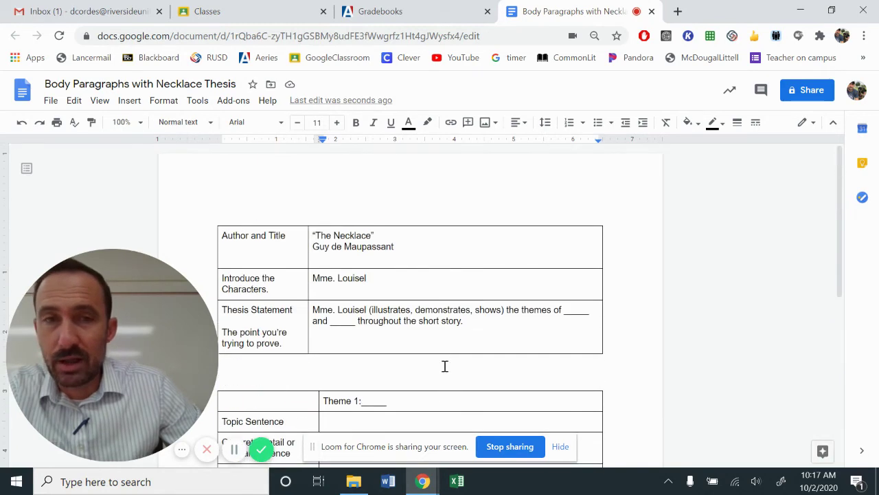
click(344, 321)
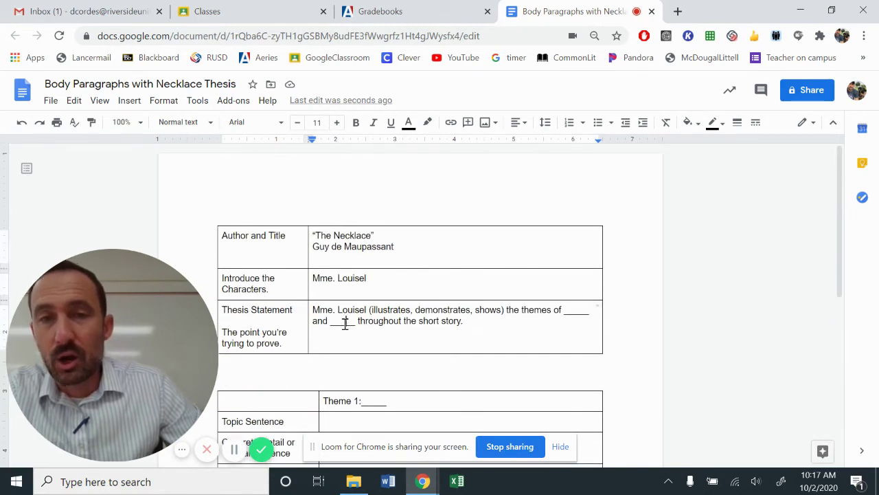
click(579, 311)
scroll(577, 309, down, 1)
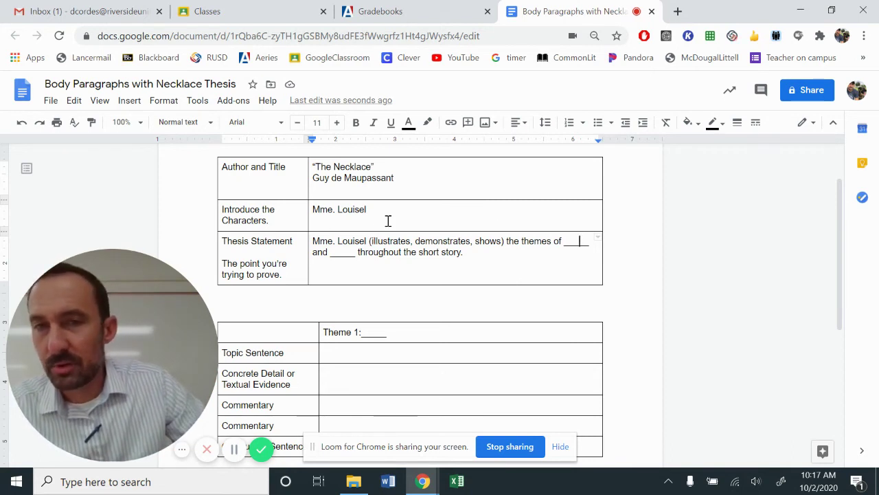
scroll(433, 280, up, 1)
scroll(446, 279, down, 1)
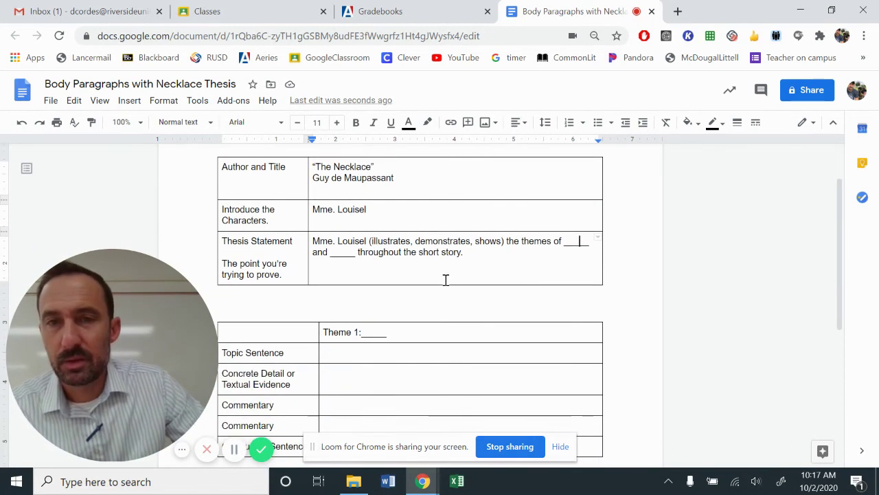
scroll(412, 280, up, 1)
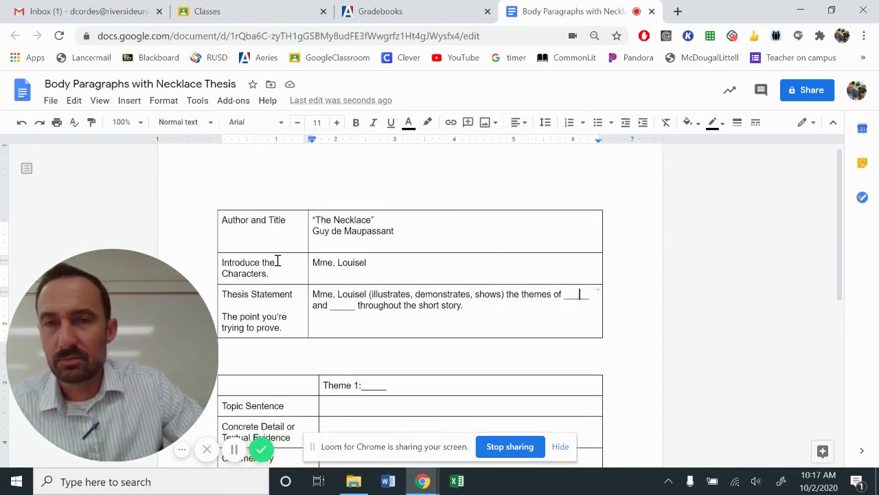
scroll(278, 259, down, 1)
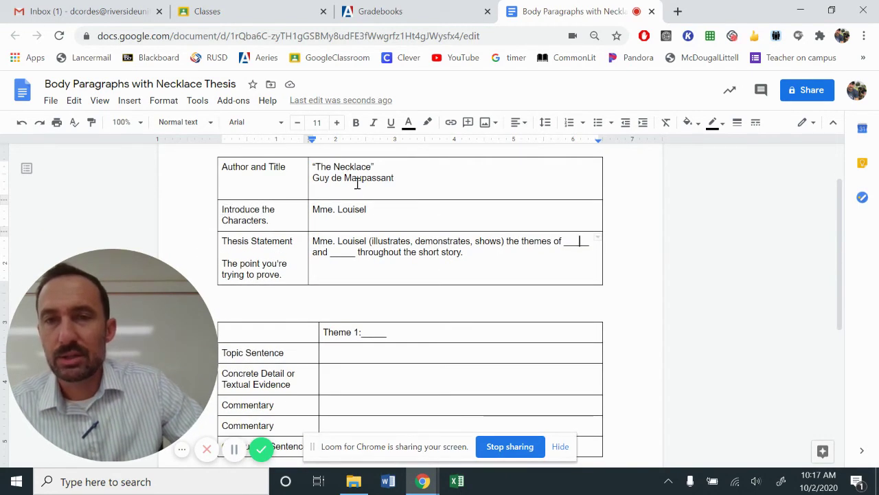
Step: Review the introduction table's answer column, focusing on the title and author entry and the words "short story" in the thesis
drag(314, 167, 475, 278)
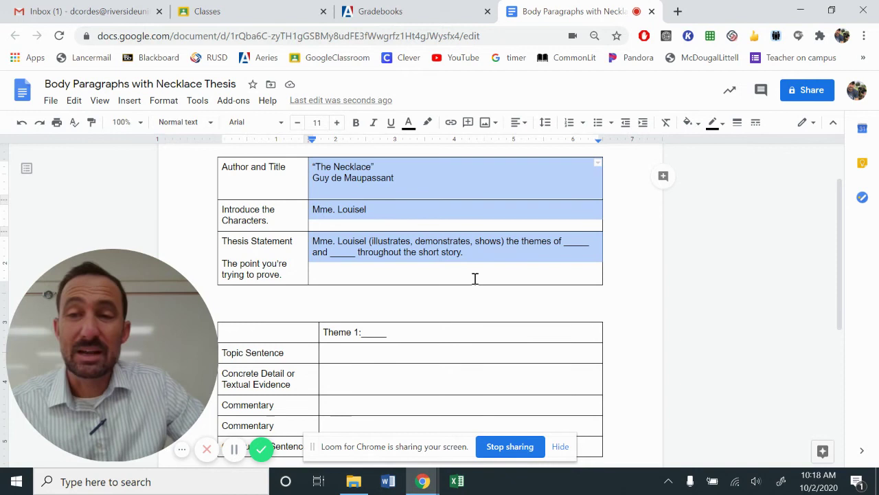
click(406, 183)
drag(316, 168, 438, 187)
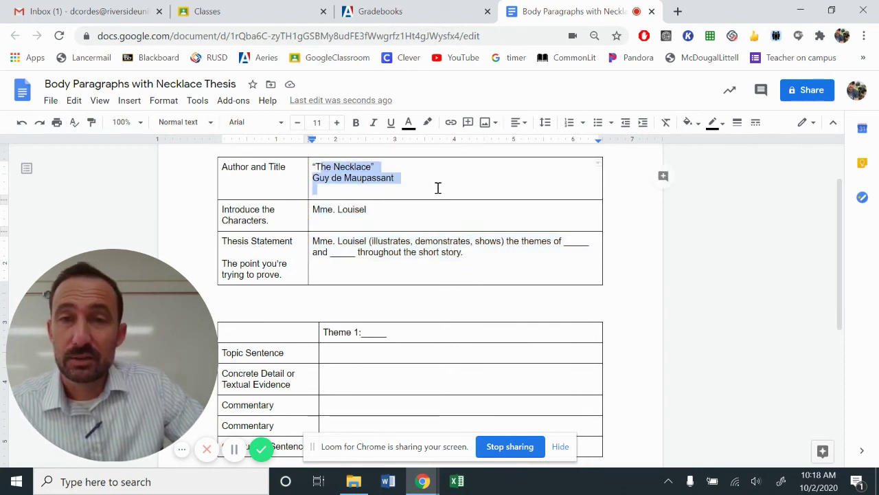
click(420, 252)
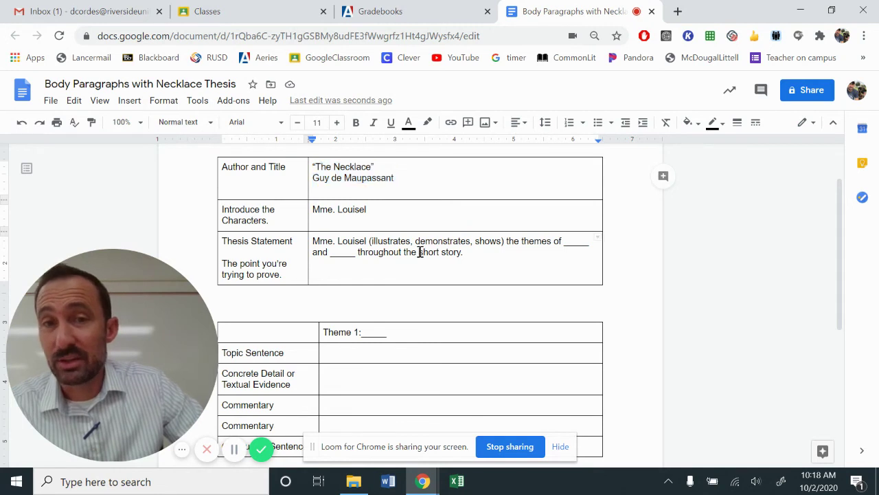
drag(421, 252, 465, 256)
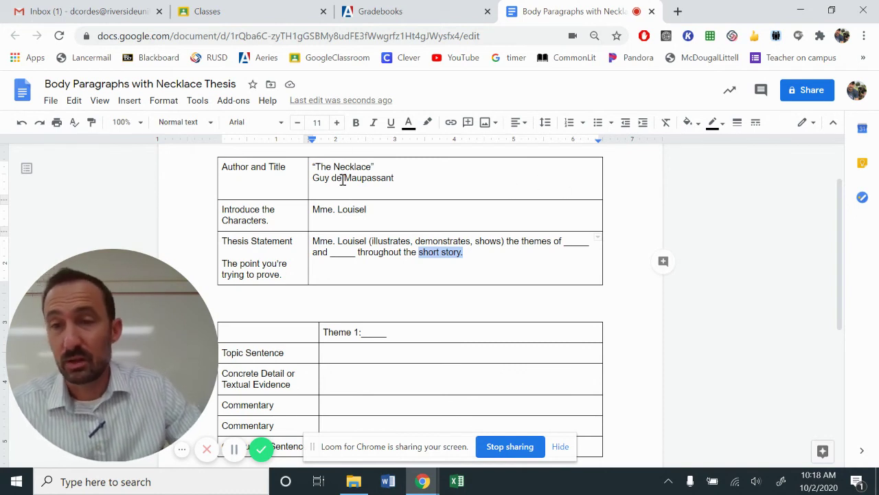
click(403, 191)
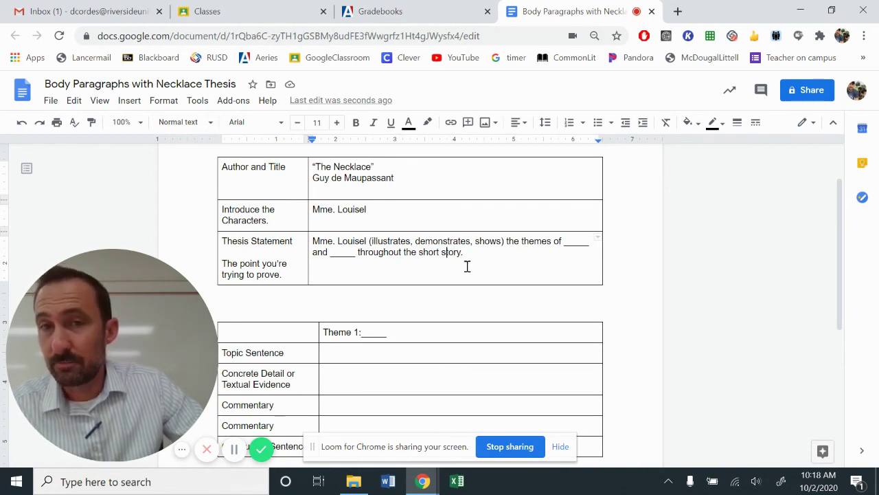
Step: Compare "Mme. Louisel" in the character row with the same name at the start of the thesis sentence
drag(371, 209, 313, 207)
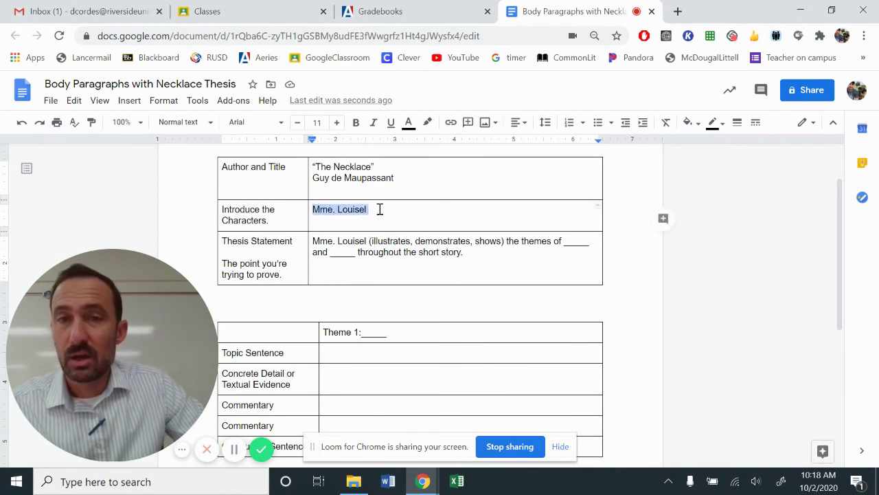
drag(313, 246, 369, 242)
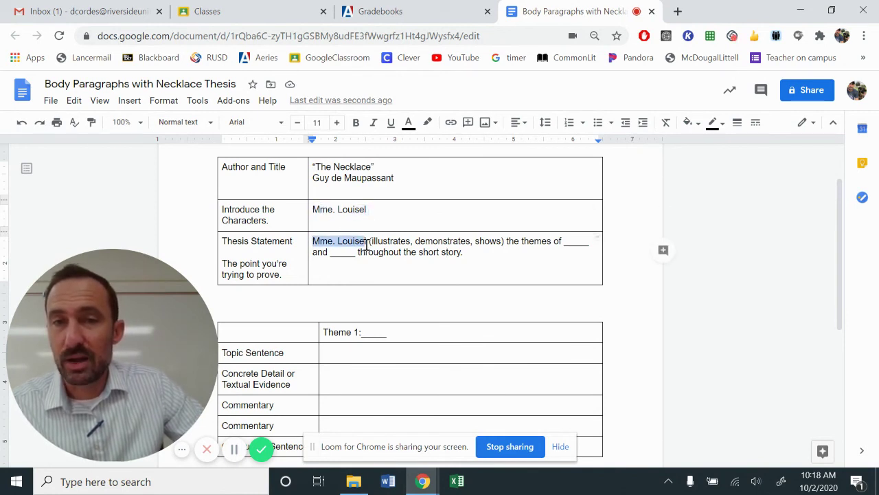
click(369, 210)
triple_click(370, 209)
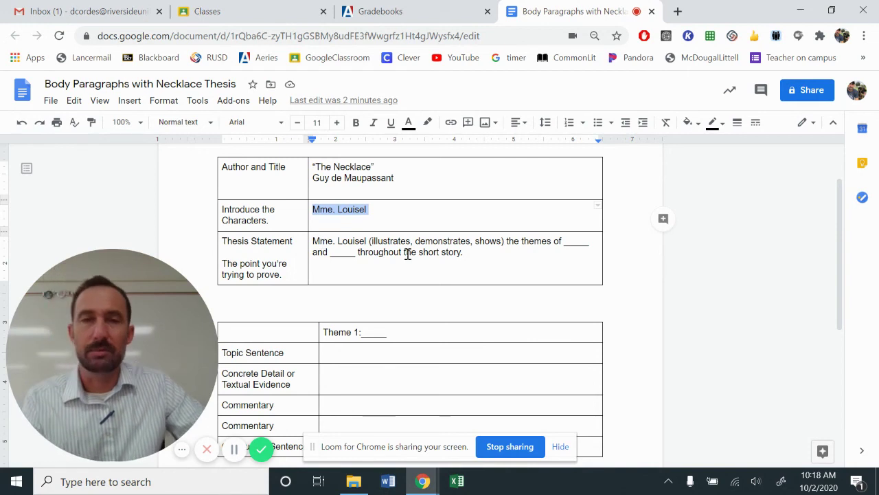
click(494, 267)
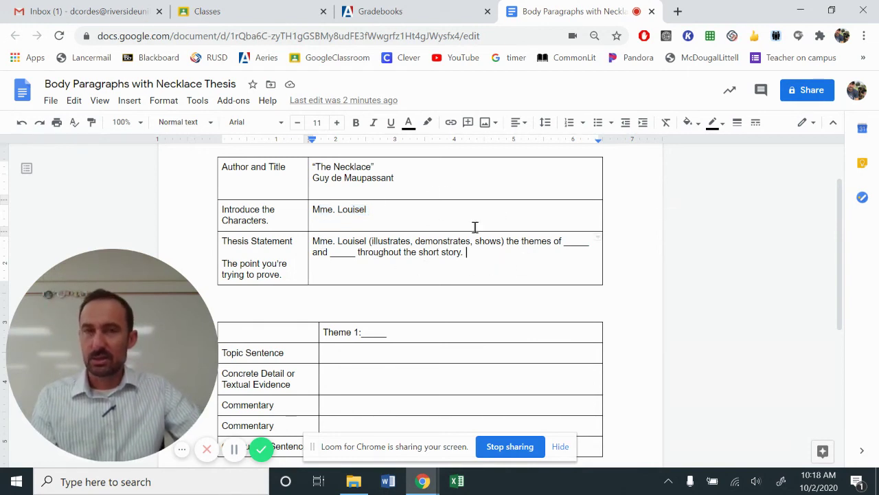
Step: Look over the whole document from the introduction table through the Theme 1 and Theme 2 body paragraph tables
scroll(472, 262, up, 1)
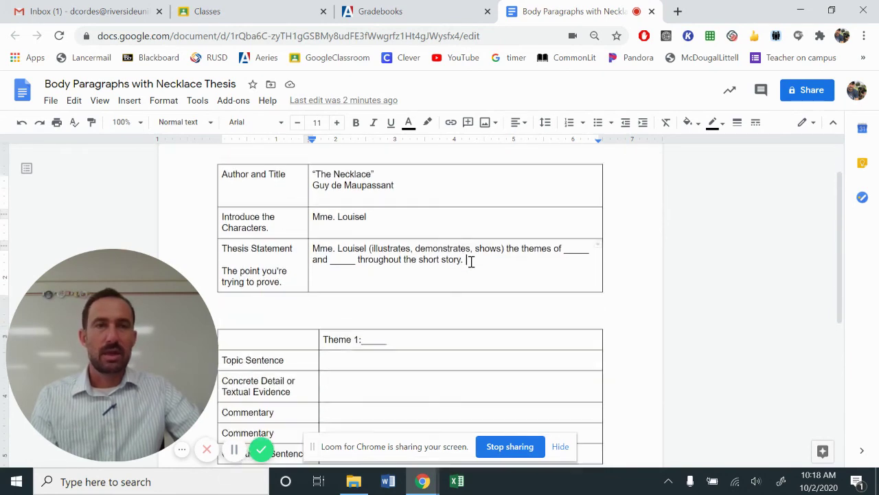
scroll(471, 261, up, 2)
scroll(405, 294, down, 2)
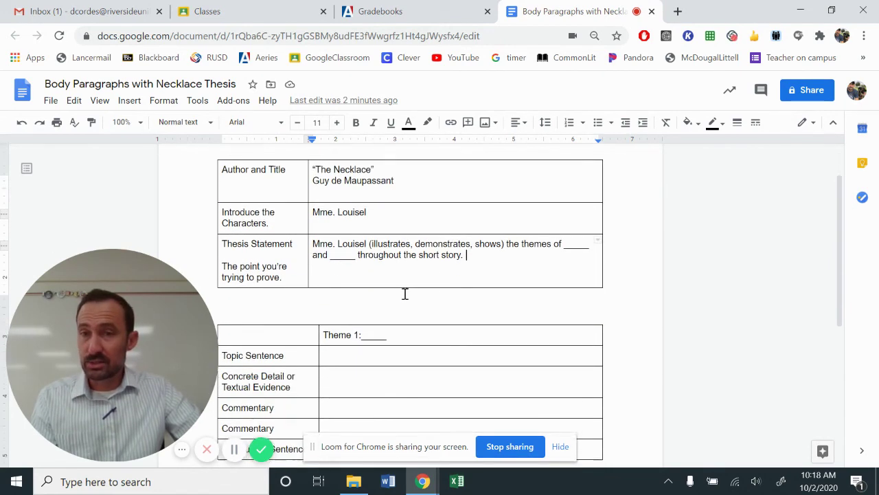
scroll(406, 294, down, 2)
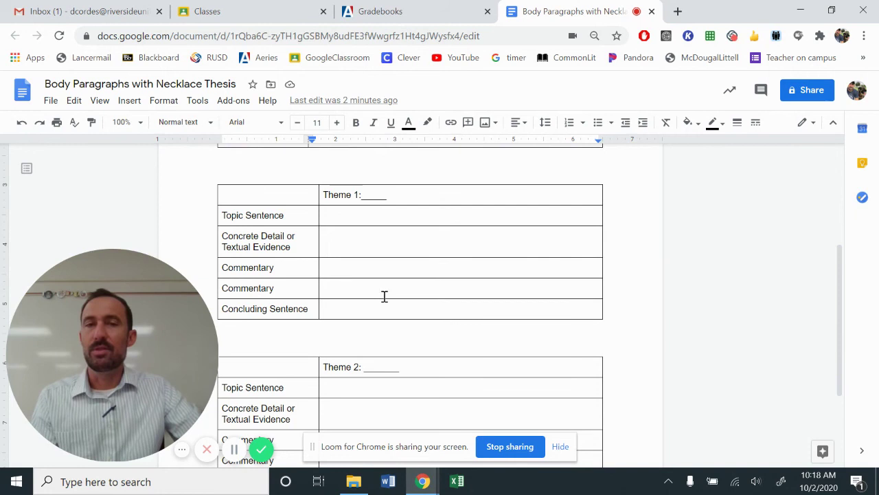
scroll(391, 314, down, 2)
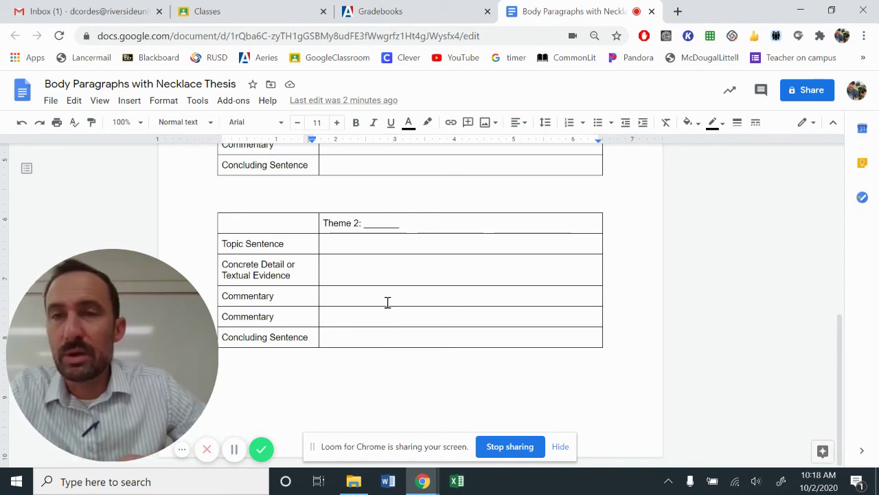
scroll(410, 298, up, 3)
scroll(410, 298, up, 2)
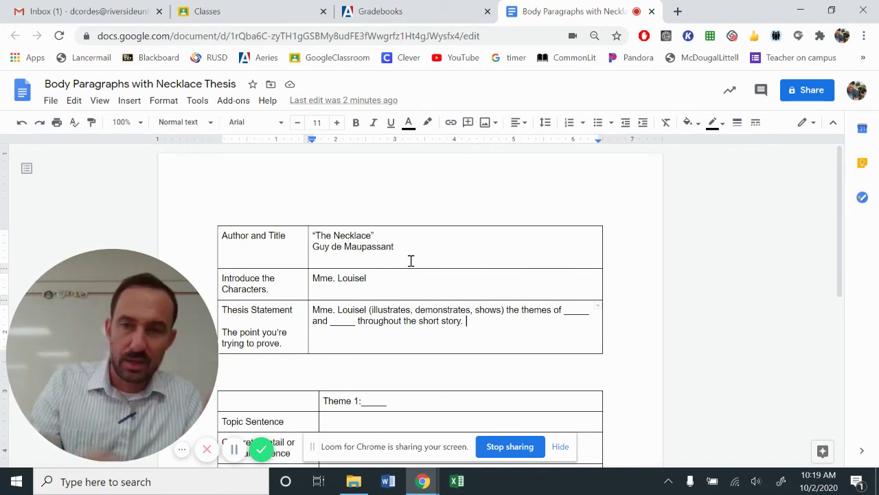
scroll(410, 261, down, 2)
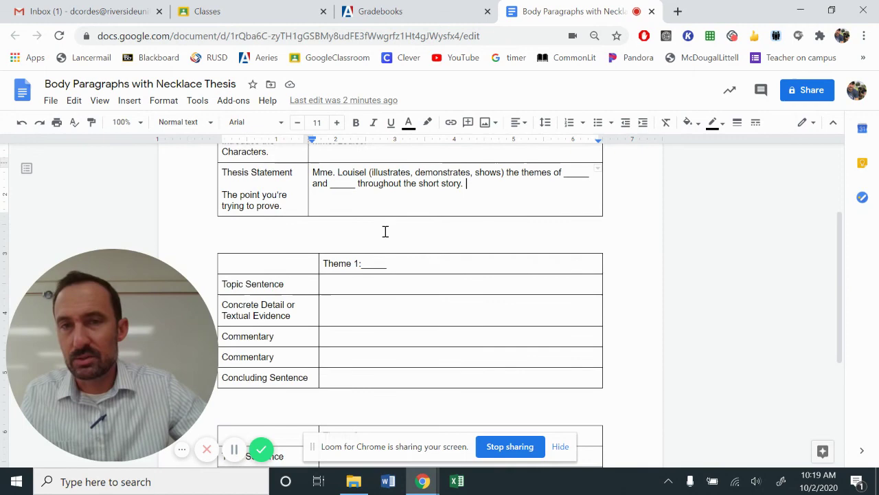
scroll(385, 231, up, 2)
Step: Review the author, character and thesis rows one by one, followed by the rows of both body paragraph tables
drag(226, 238, 377, 236)
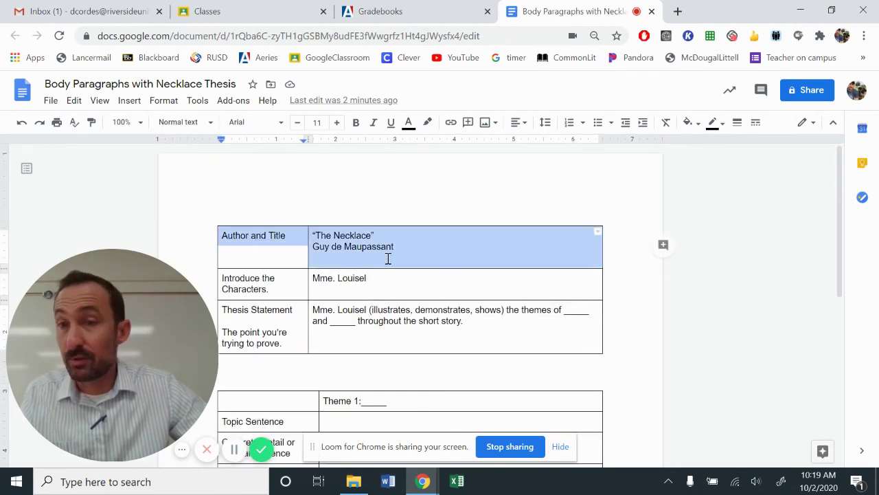
drag(241, 279, 350, 285)
drag(280, 310, 375, 337)
scroll(385, 295, down, 2)
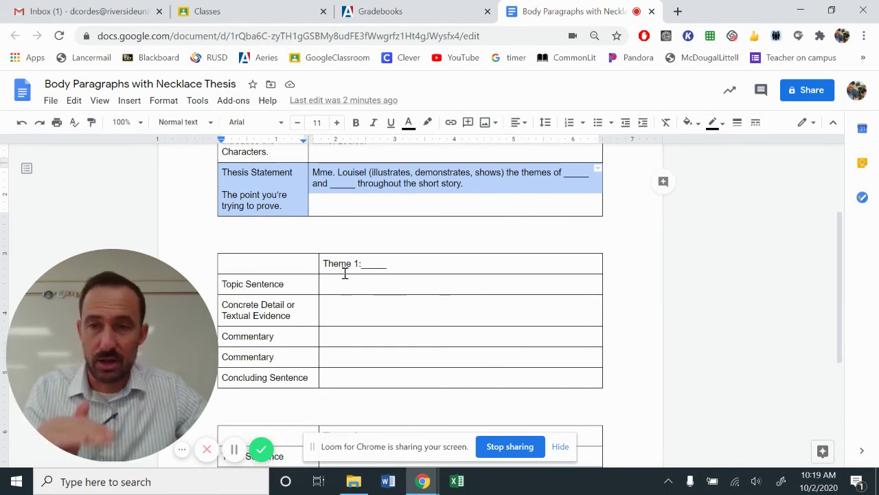
scroll(296, 252, down, 1)
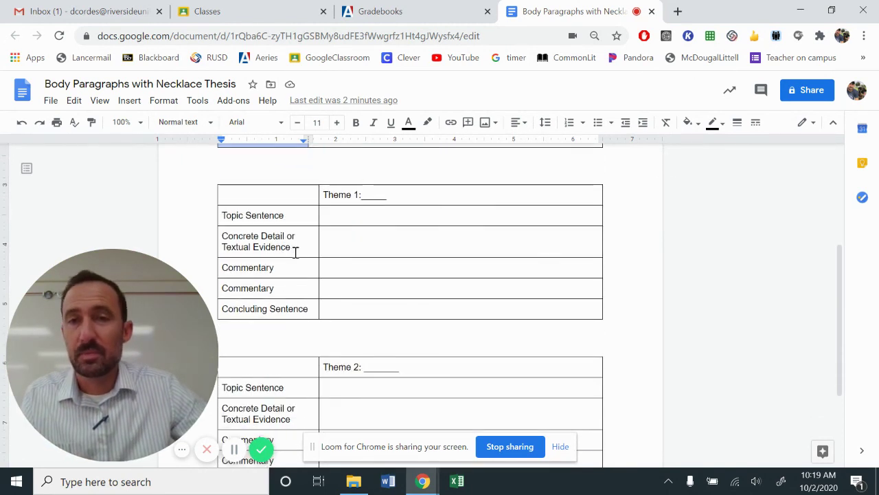
scroll(416, 272, down, 2)
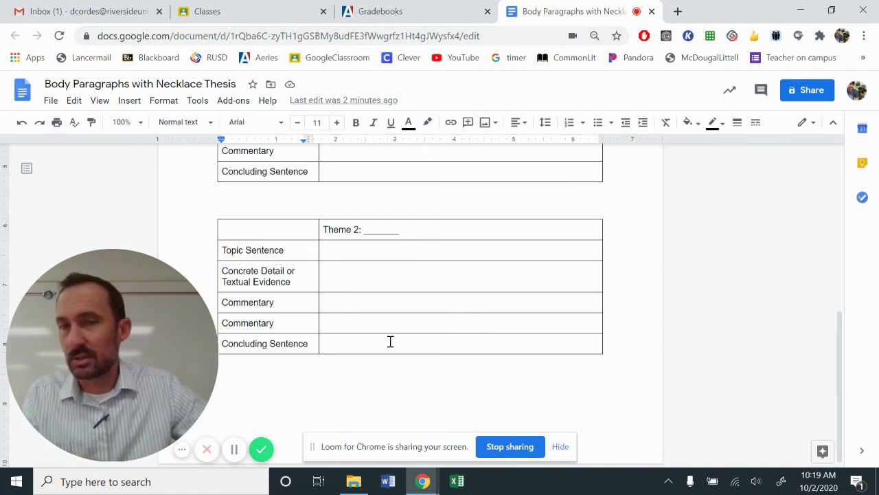
scroll(389, 342, up, 2)
scroll(390, 342, up, 2)
click(394, 264)
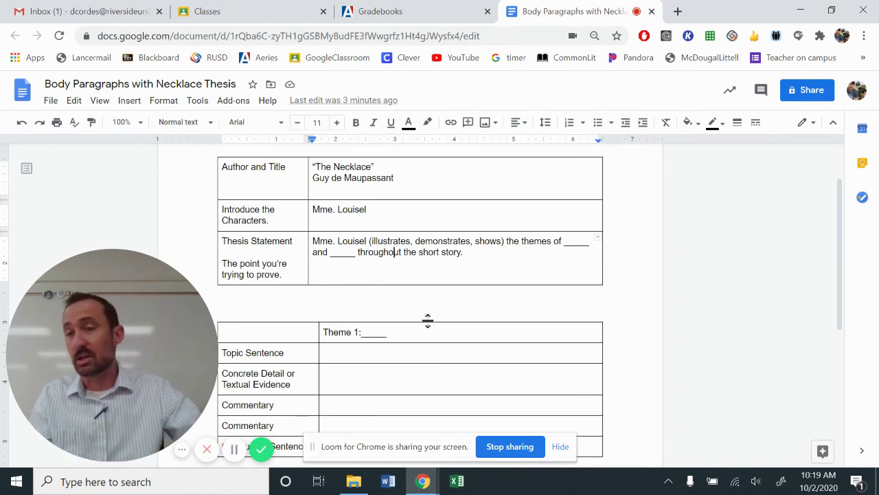
scroll(427, 321, up, 1)
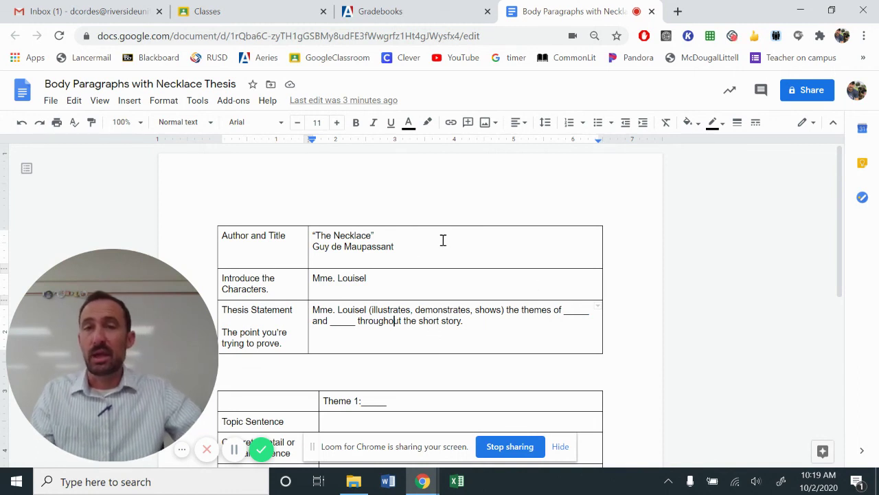
scroll(426, 334, down, 1)
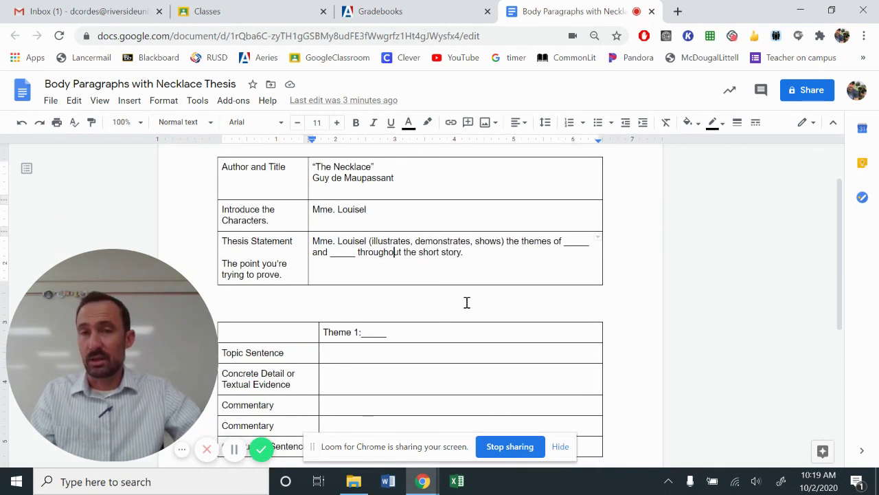
scroll(462, 319, up, 1)
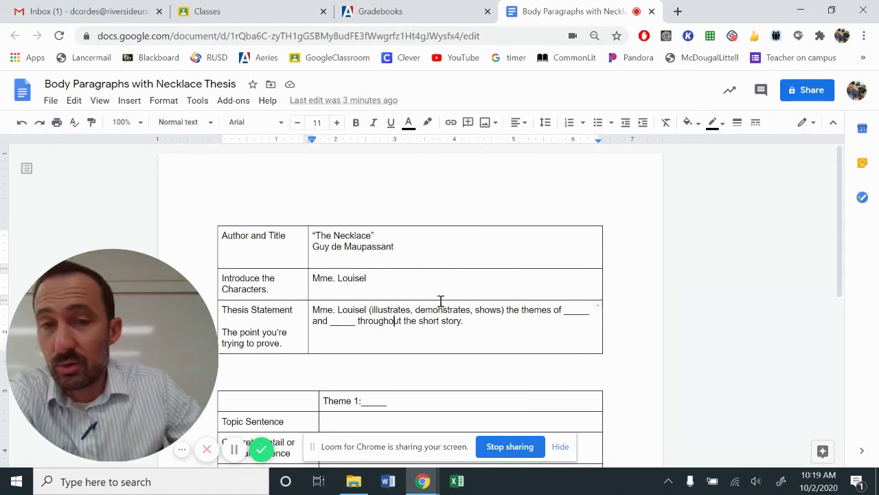
Step: Highlight all entries in the introduction table's answer column and check them against the blank Theme 1 and Theme 2 tables
key(End)
key(shift+Right)
drag(455, 311, 315, 244)
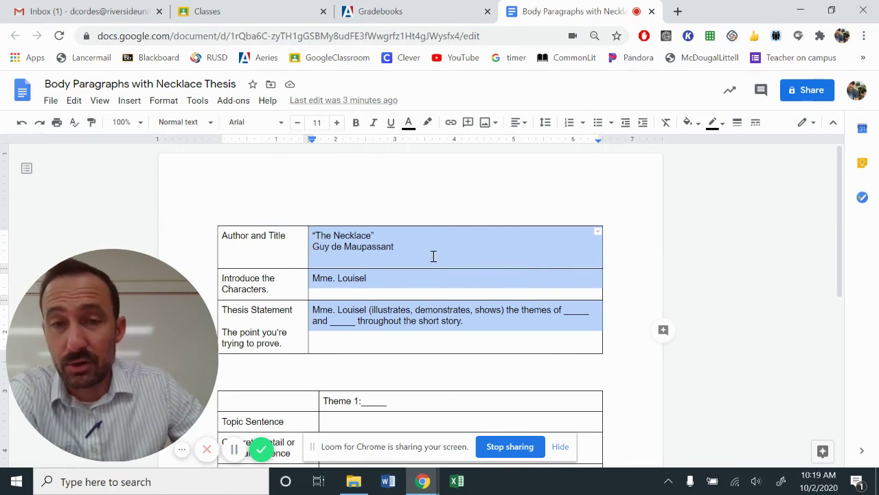
scroll(455, 294, down, 1)
scroll(467, 294, down, 2)
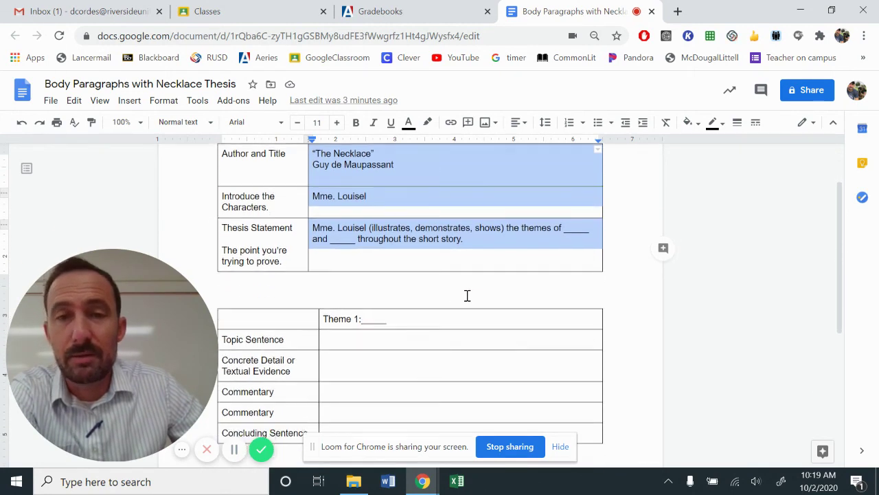
scroll(367, 219, down, 2)
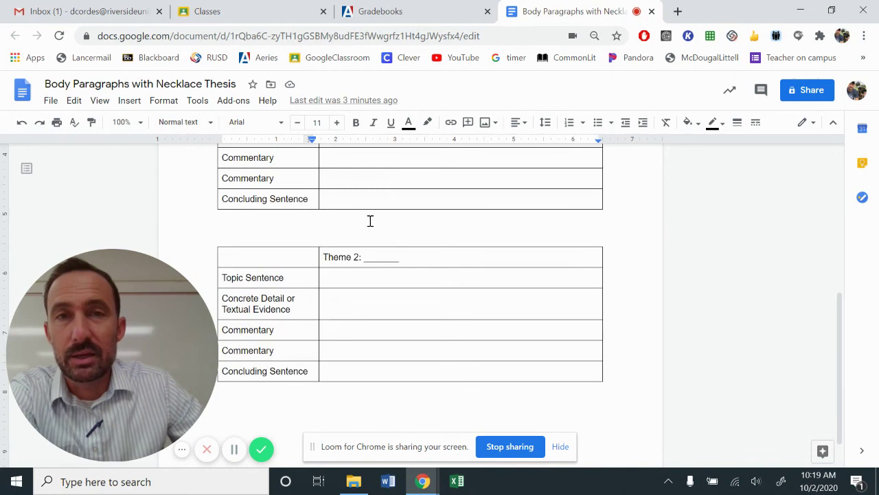
scroll(419, 260, up, 3)
scroll(420, 262, up, 2)
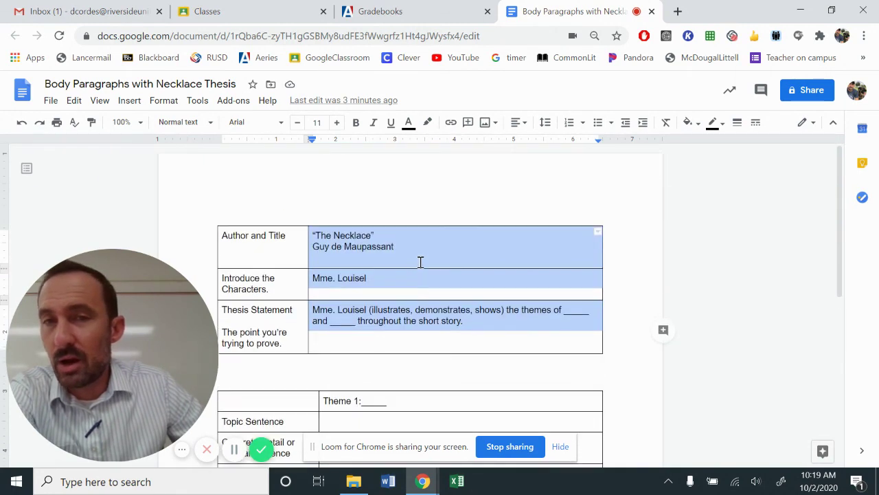
click(420, 261)
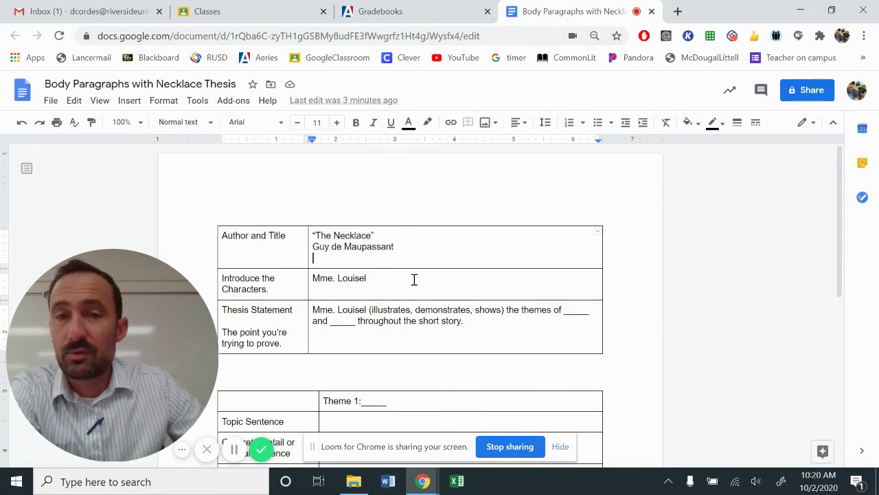
scroll(449, 281, down, 1)
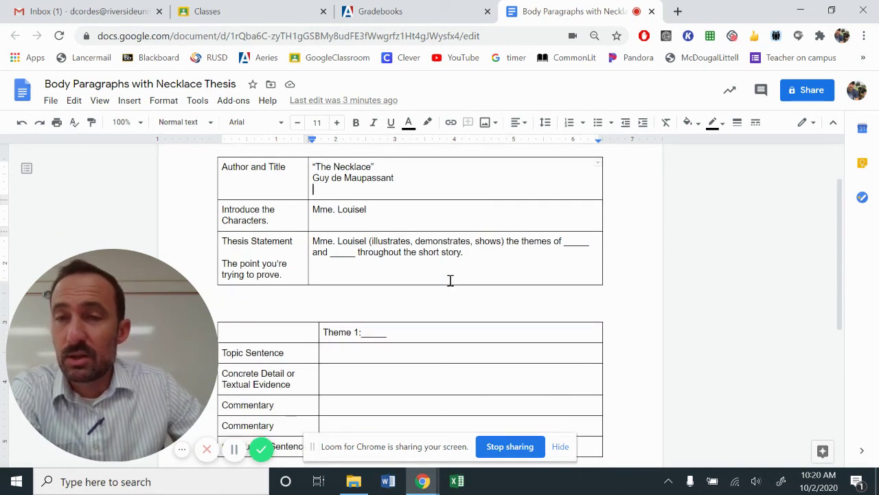